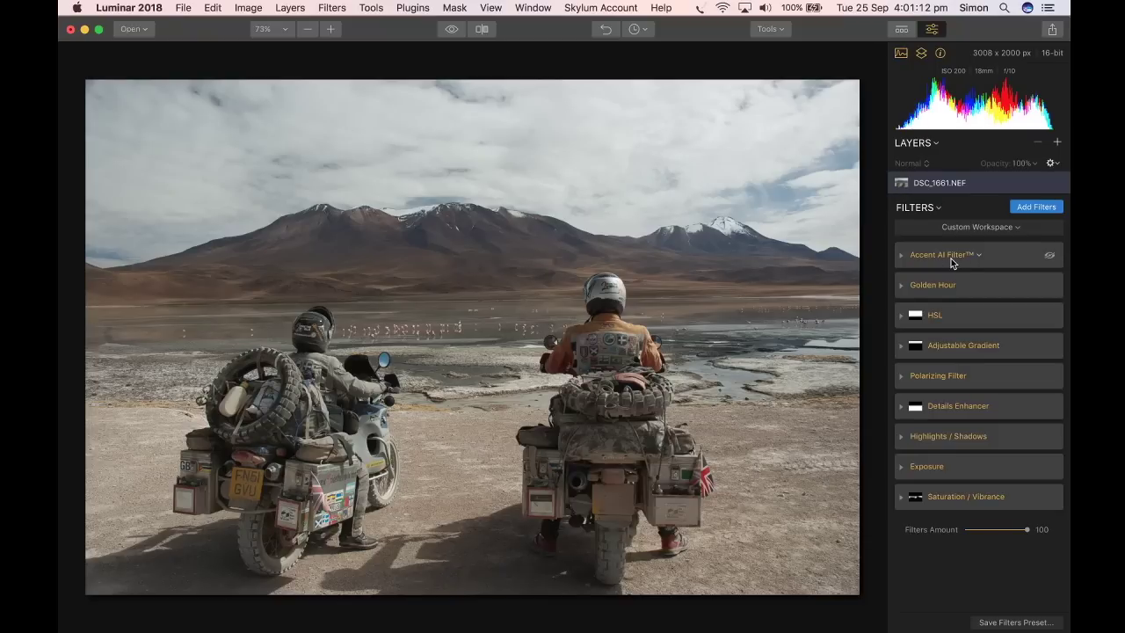
Step: Turn on the Accent AI Filter and the Golden Hour filter, expanding the settings of both
left_click(902, 257)
left_click(1049, 255)
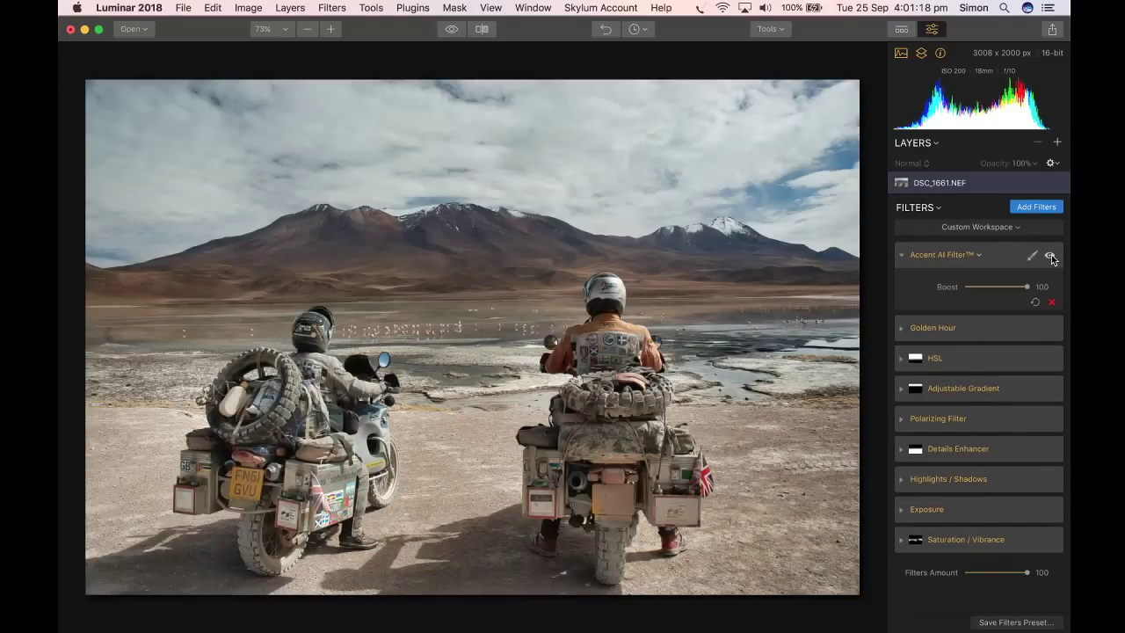
mouse_move(1030, 283)
left_mouse_down()
mouse_move(961, 291)
mouse_move(1043, 299)
left_mouse_up()
left_click(1048, 328)
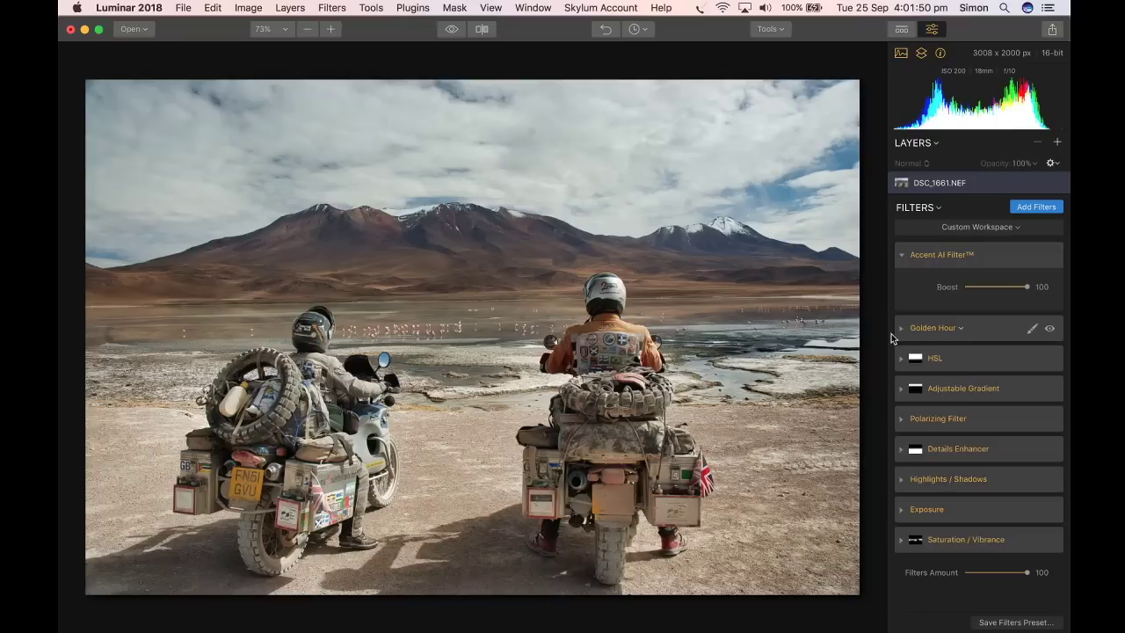
left_click(900, 328)
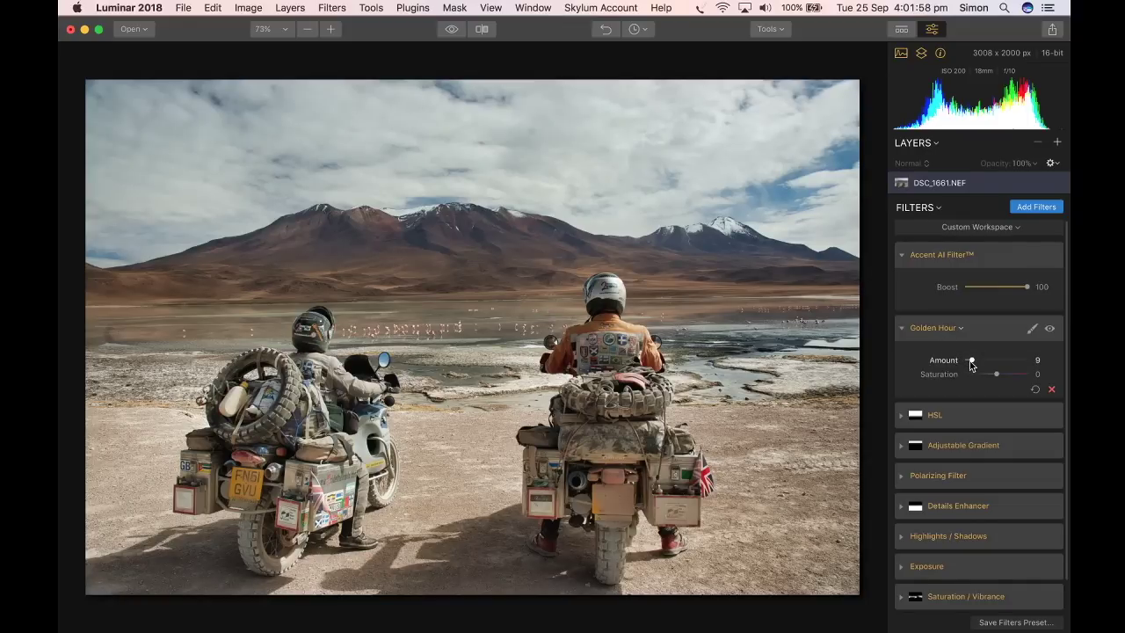
Step: Turn on the HSL filter and expand it to review its Saturation and Luminance adjustments
left_click(1048, 415)
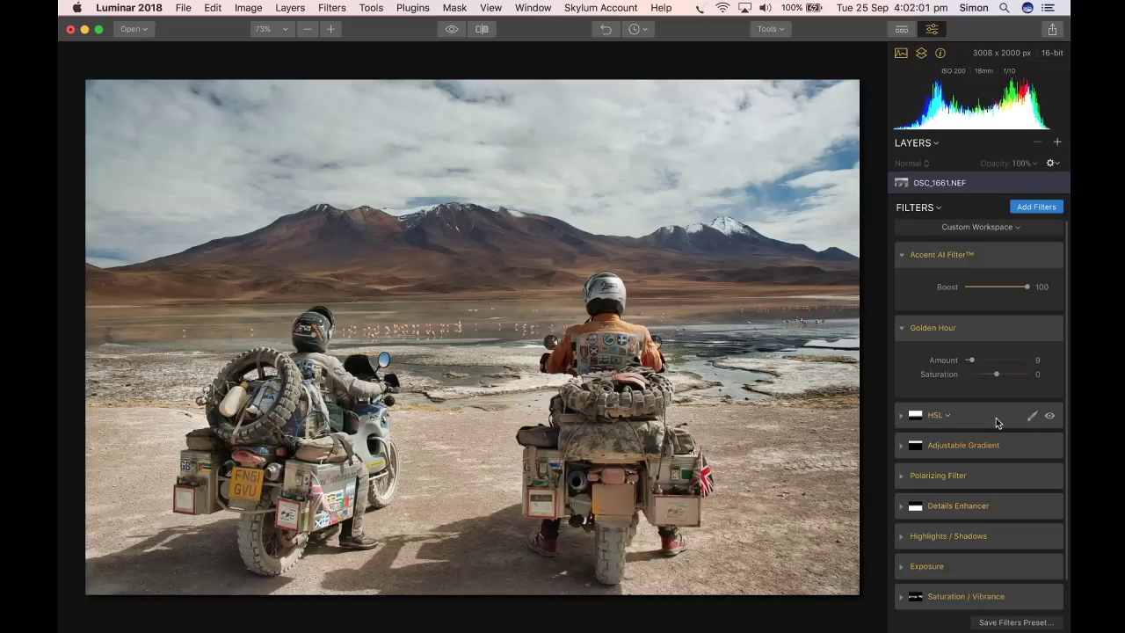
left_click(903, 416)
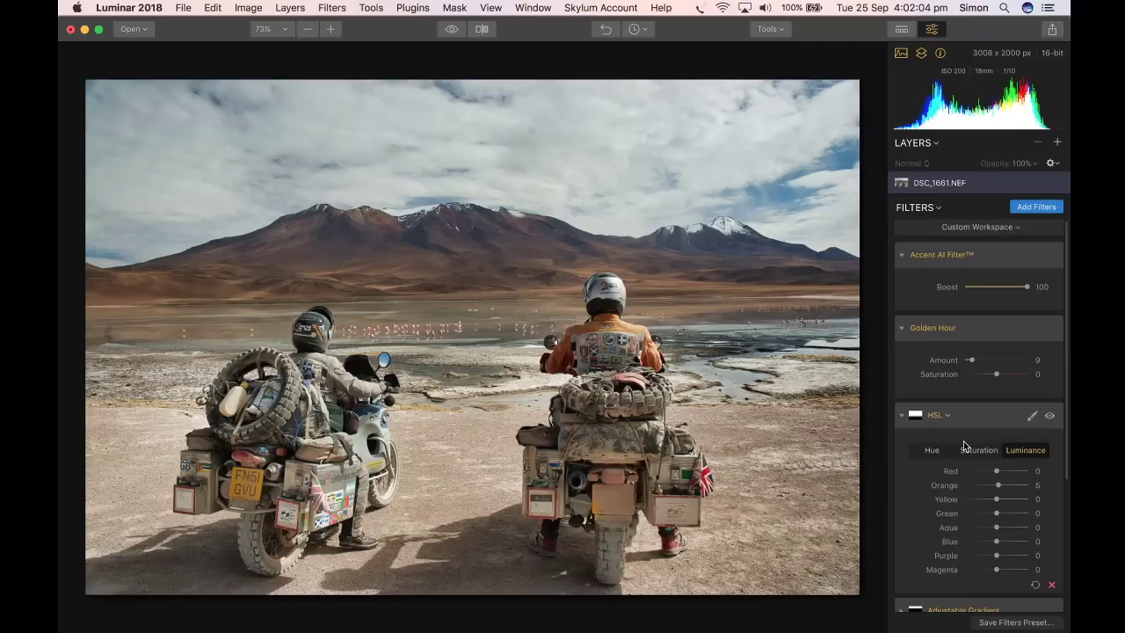
left_click(989, 452)
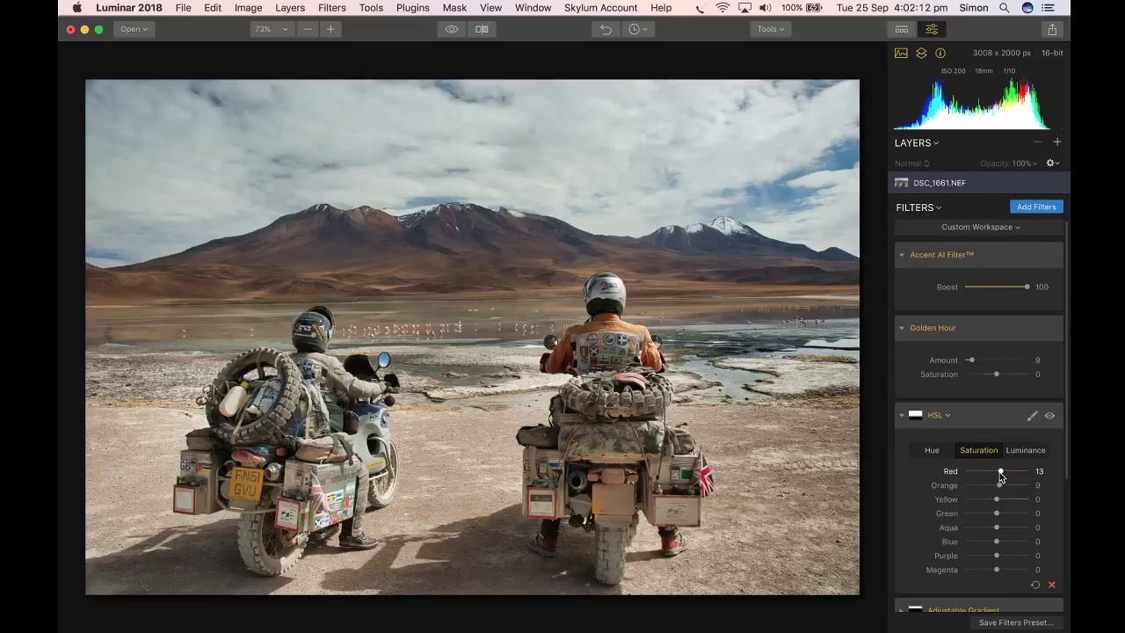
left_click(1013, 452)
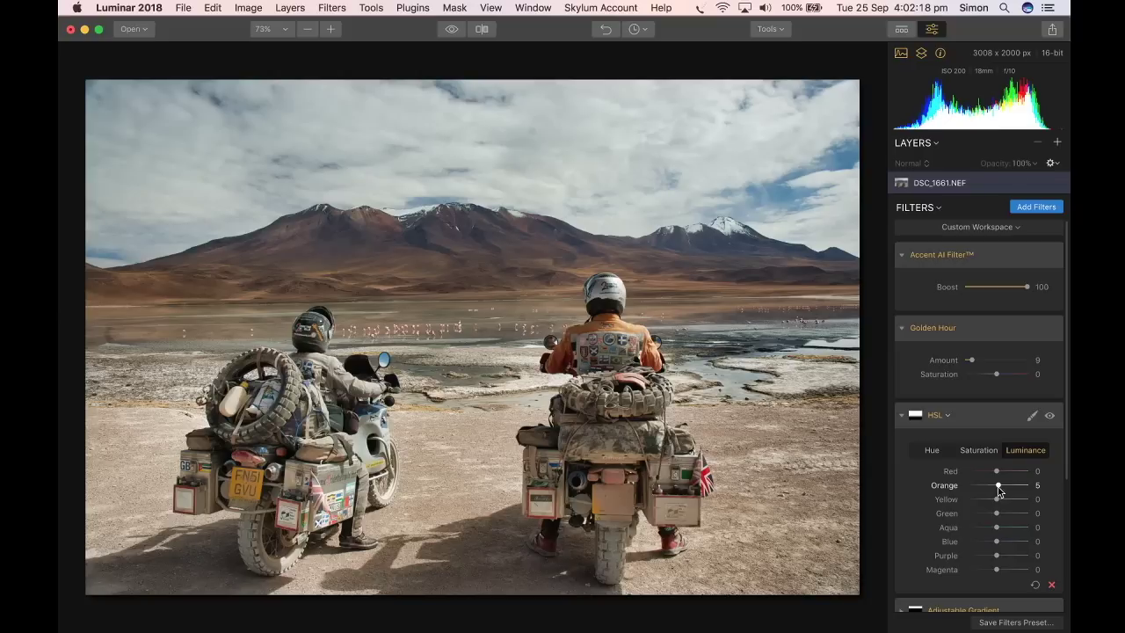
Step: Turn on the Adjustable Gradient and Polarizing Filter, and expand the Polarizing Filter's settings
scroll(992, 479, "down", 3)
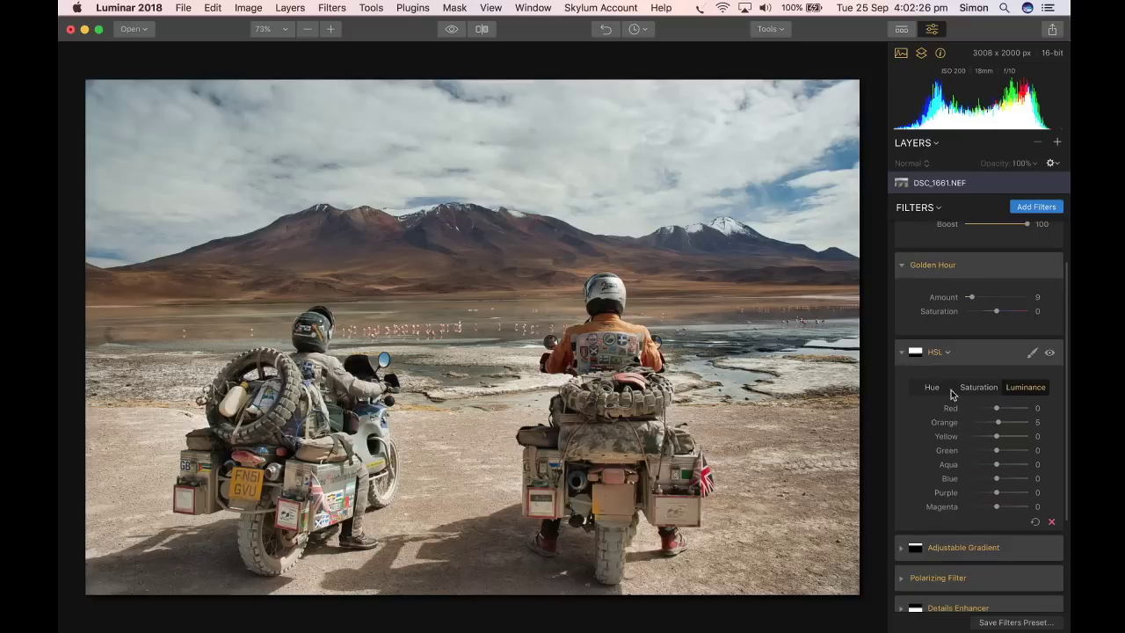
scroll(1028, 518, "down", 3)
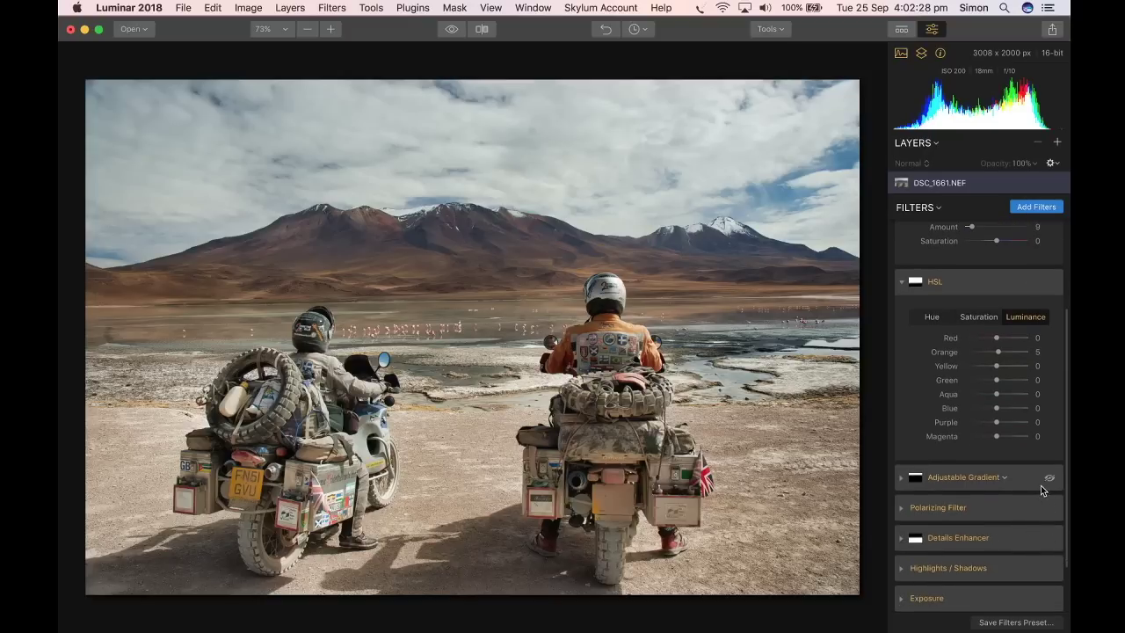
left_click(1048, 480)
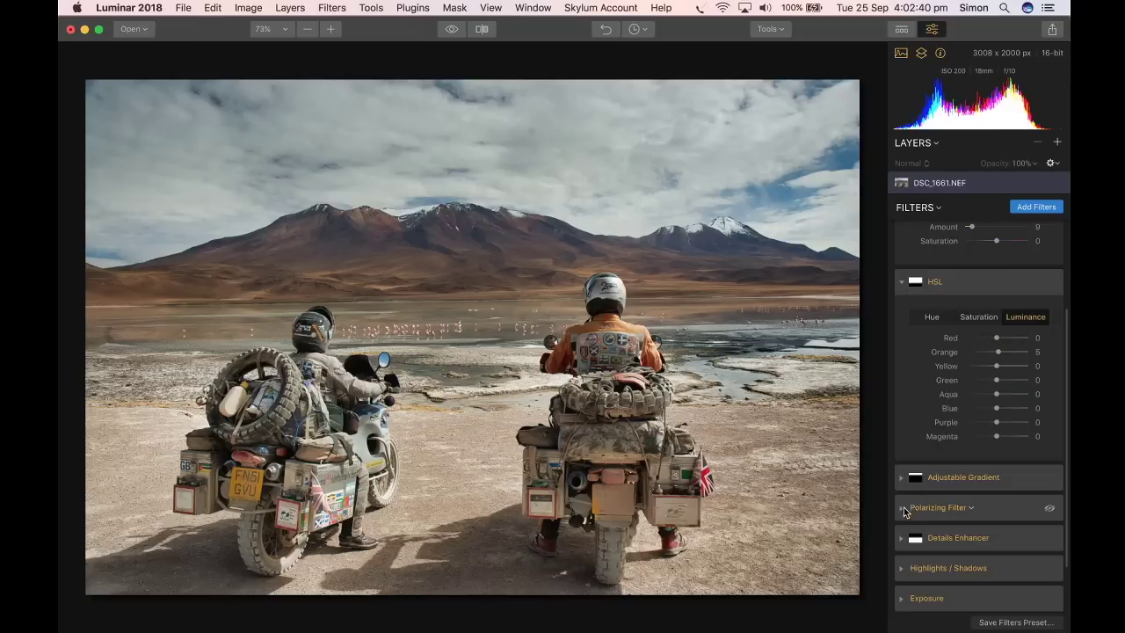
left_click(1048, 512)
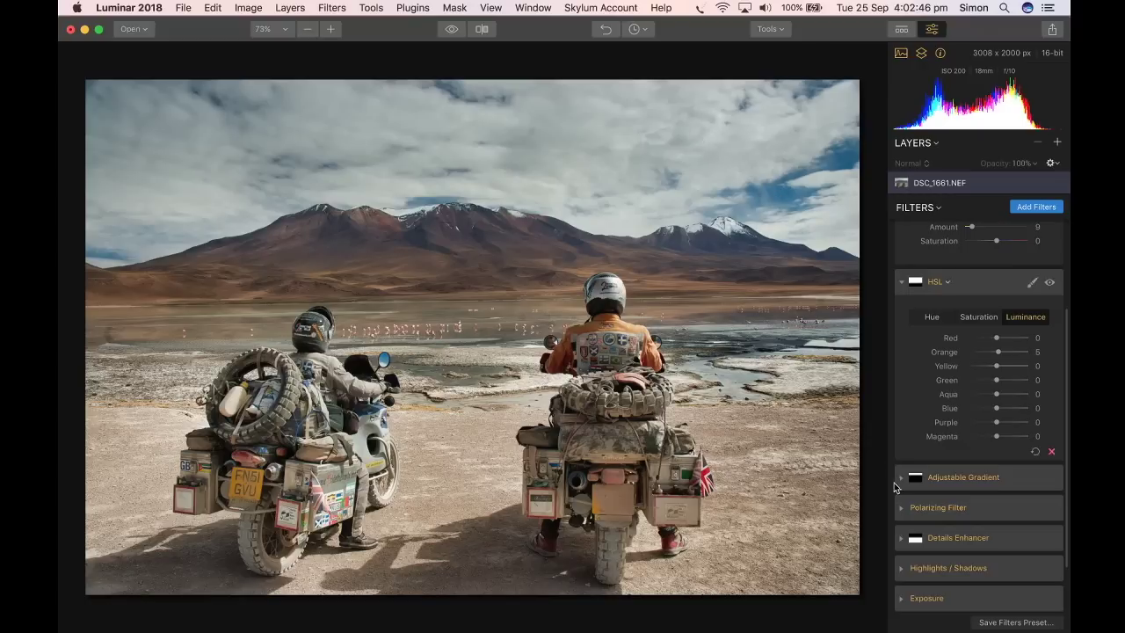
left_click(901, 508)
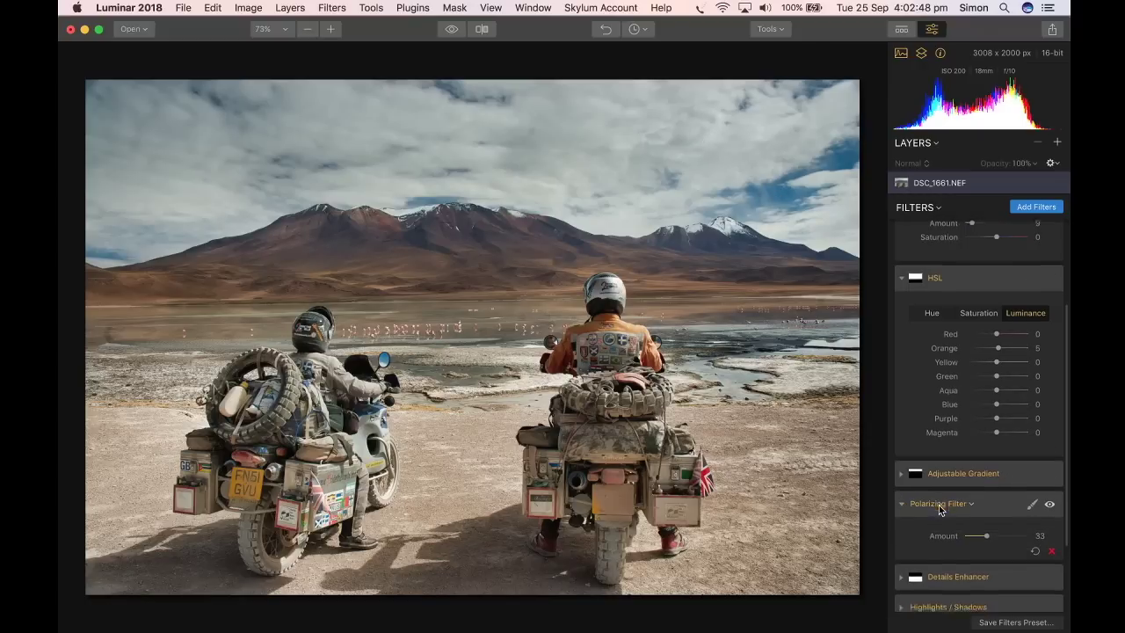
Step: Turn on the Details Enhancer filter with its settings expanded, and inspect its available blend modes without changing the current one
scroll(939, 504, "down", 3)
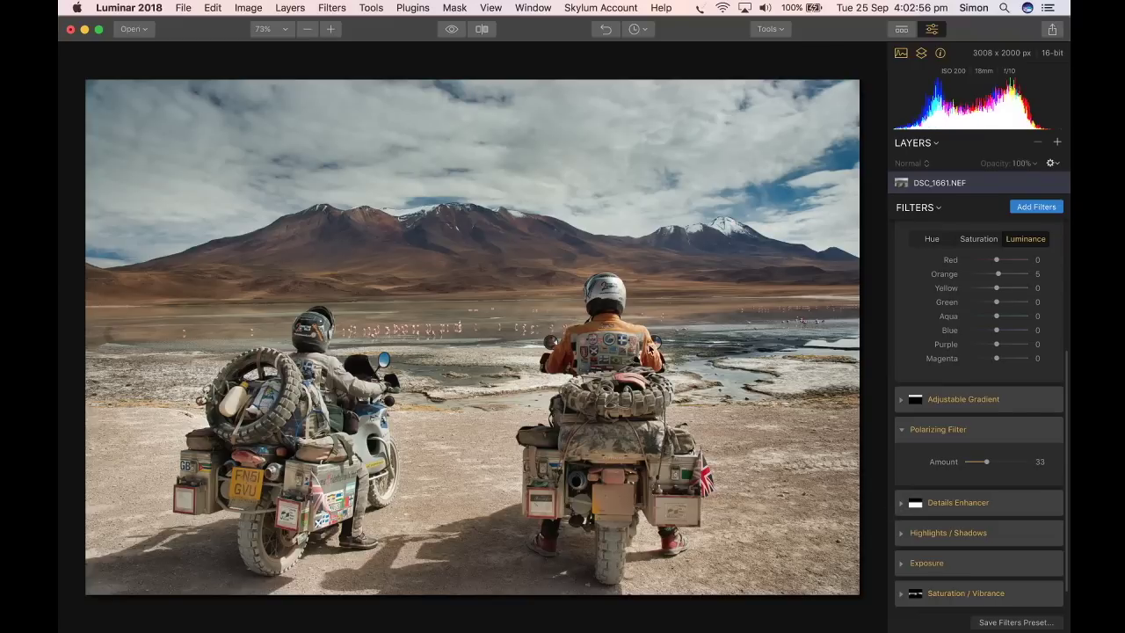
left_click(905, 507)
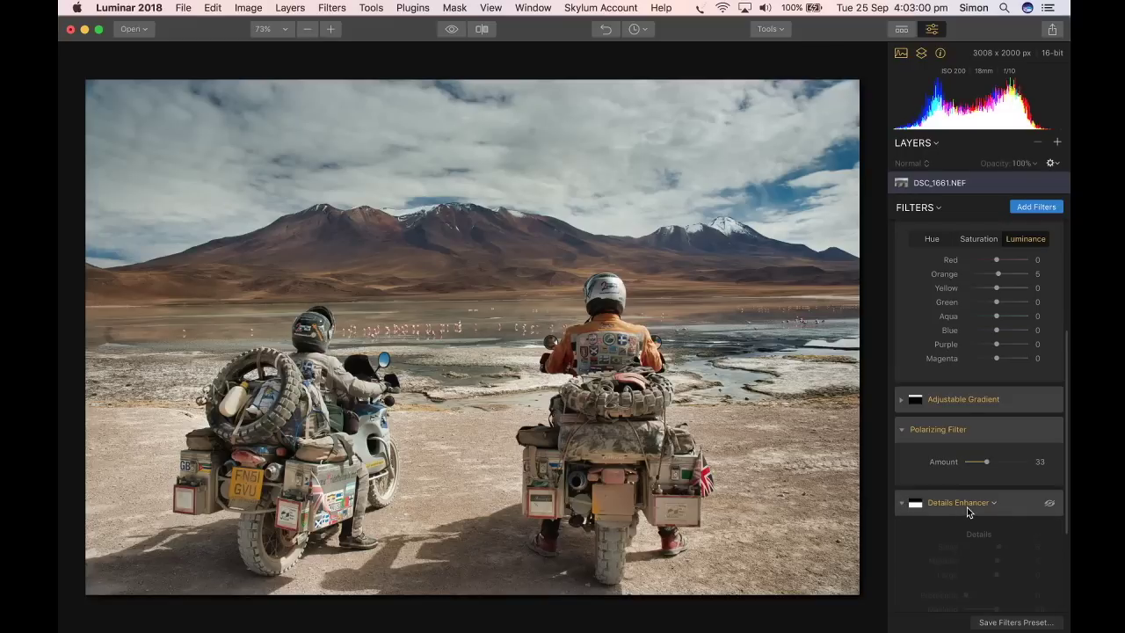
left_click(1047, 503)
scroll(1043, 504, "down", 3)
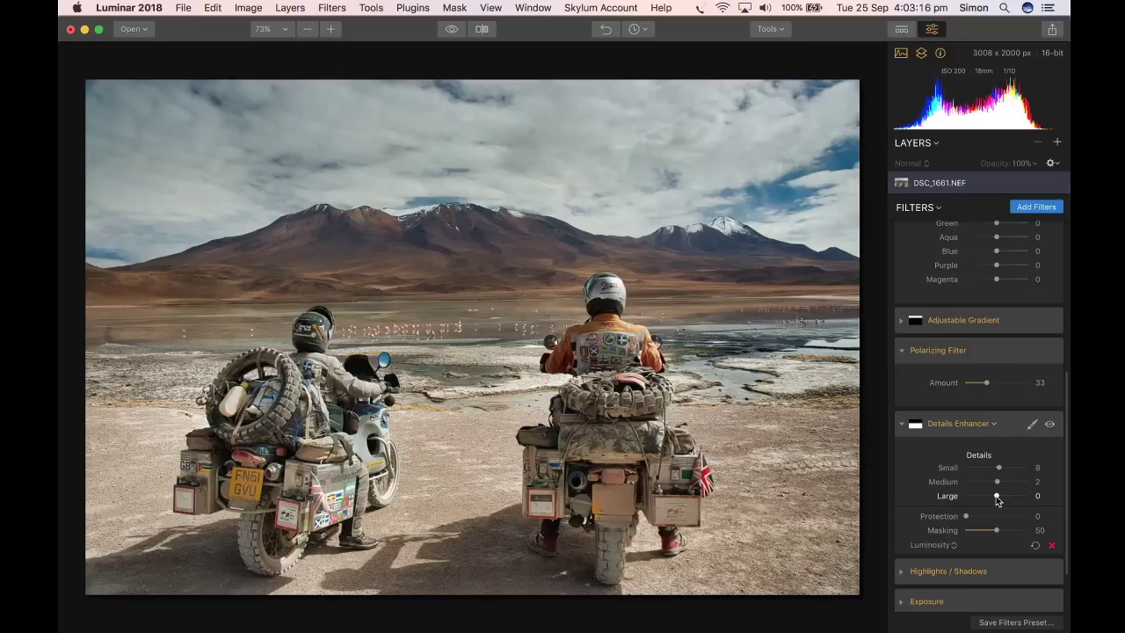
left_click(992, 425)
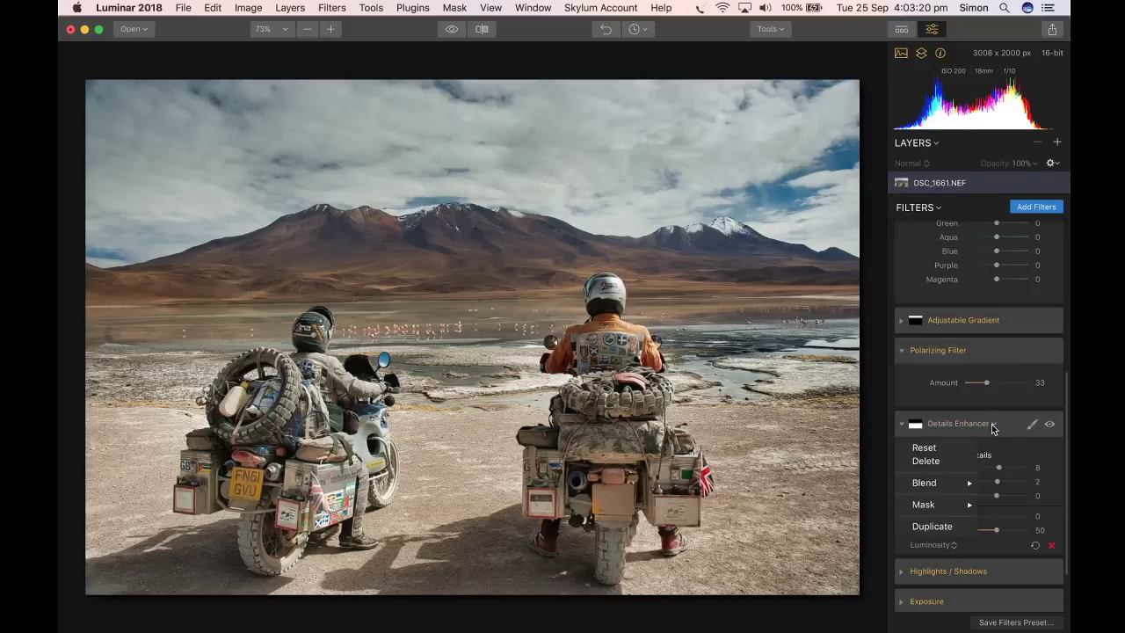
mouse_move(967, 485)
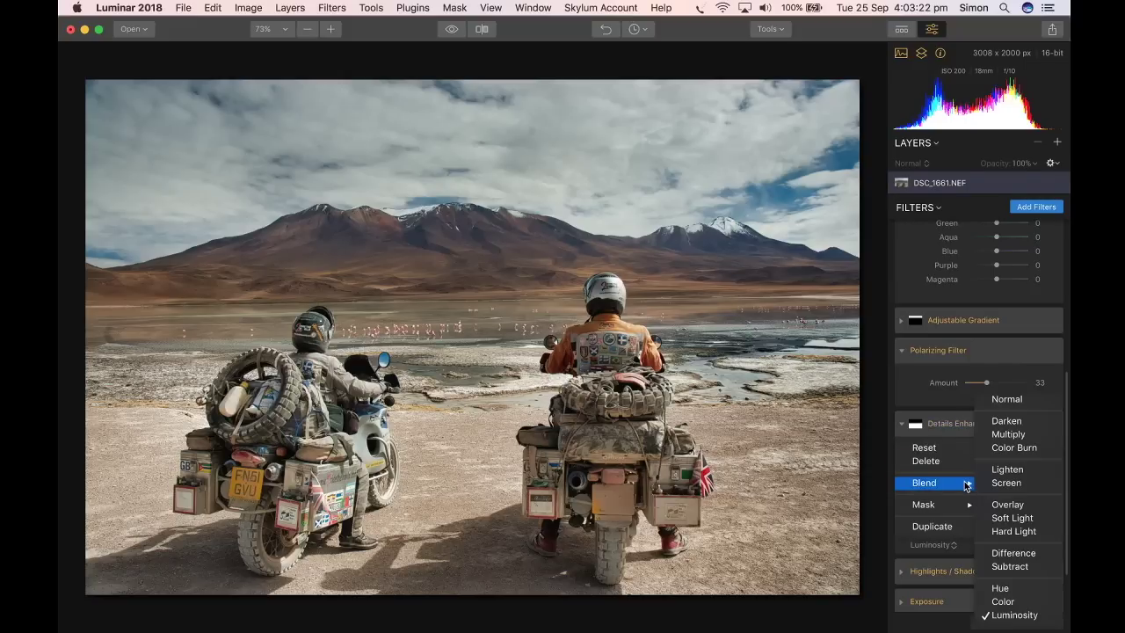
left_click(867, 451)
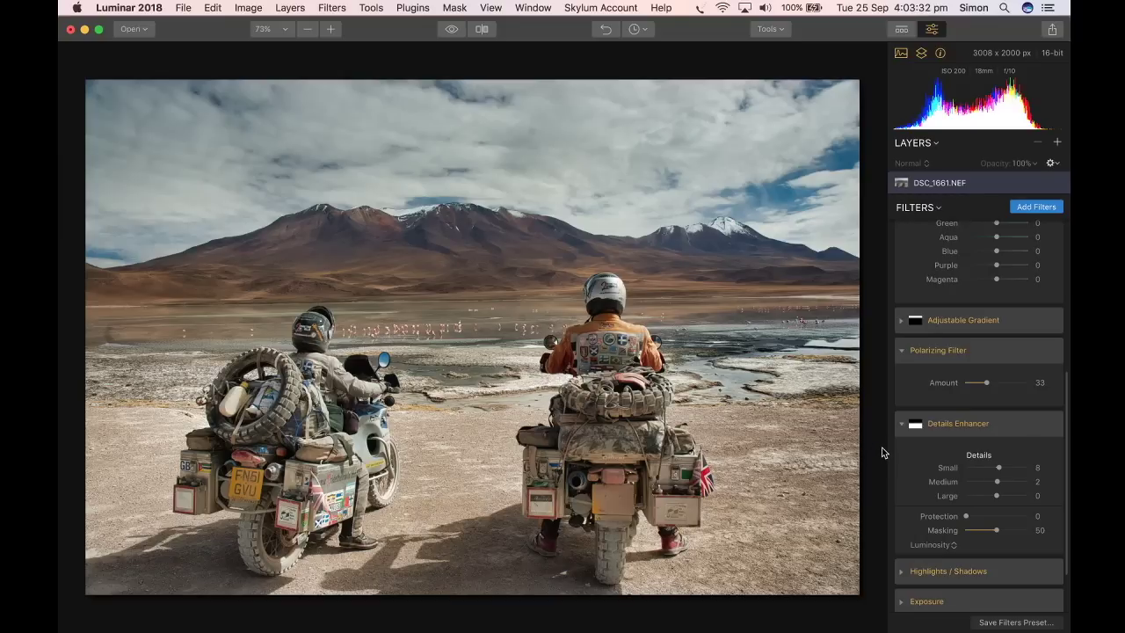
Step: Turn on the Highlights / Shadows and Exposure filters, expanding the settings of both
left_click(901, 576)
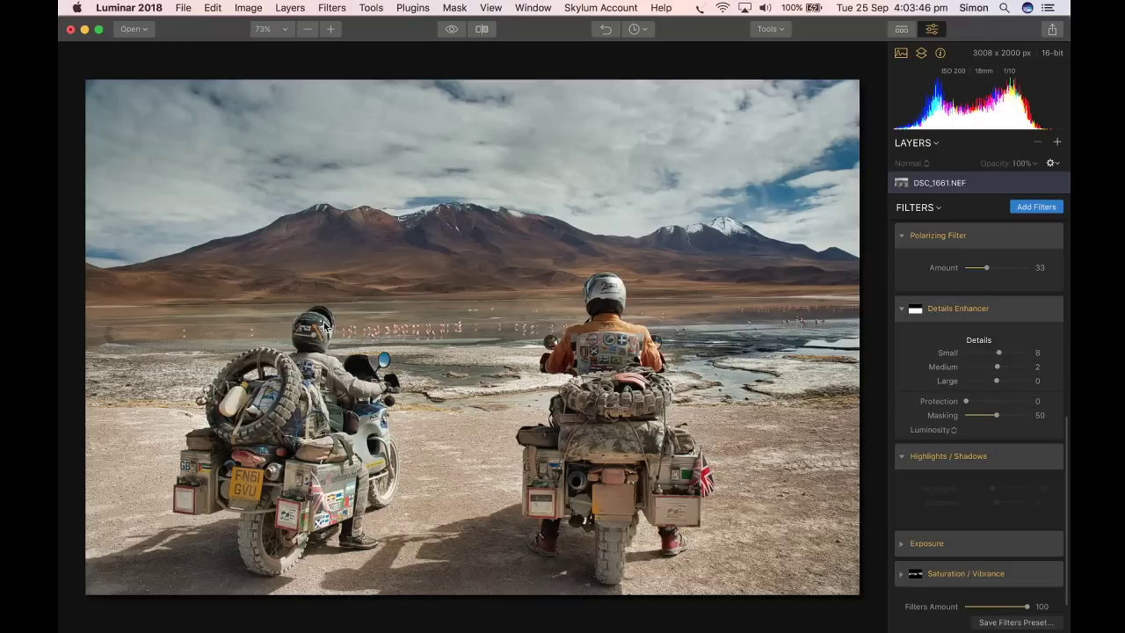
left_click(1049, 456)
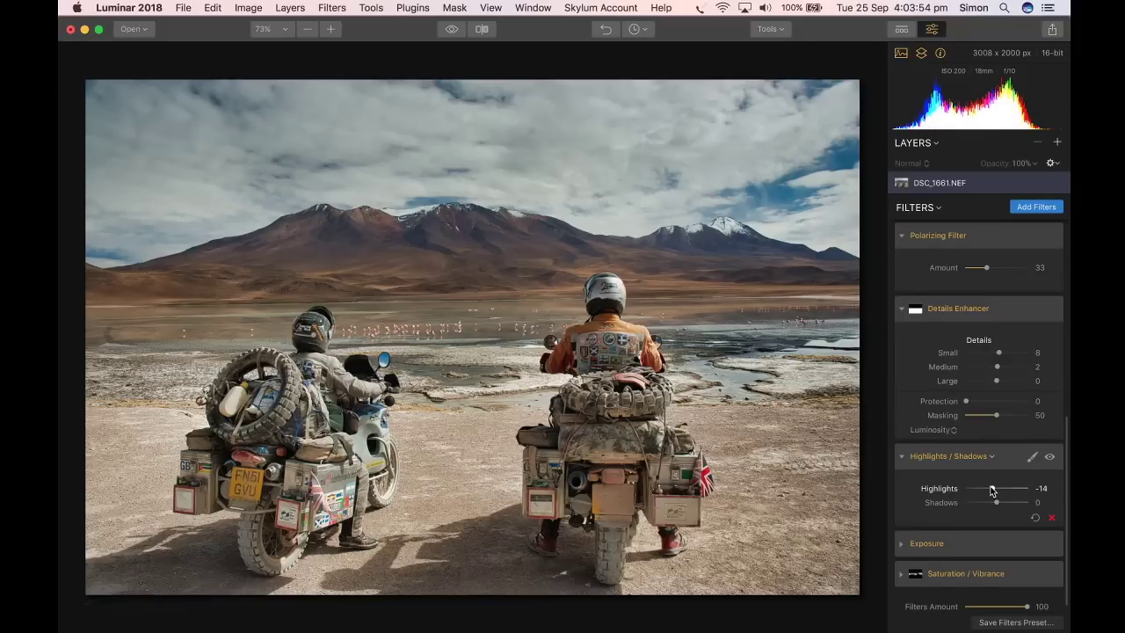
scroll(941, 509, "down", 1)
left_click(900, 537)
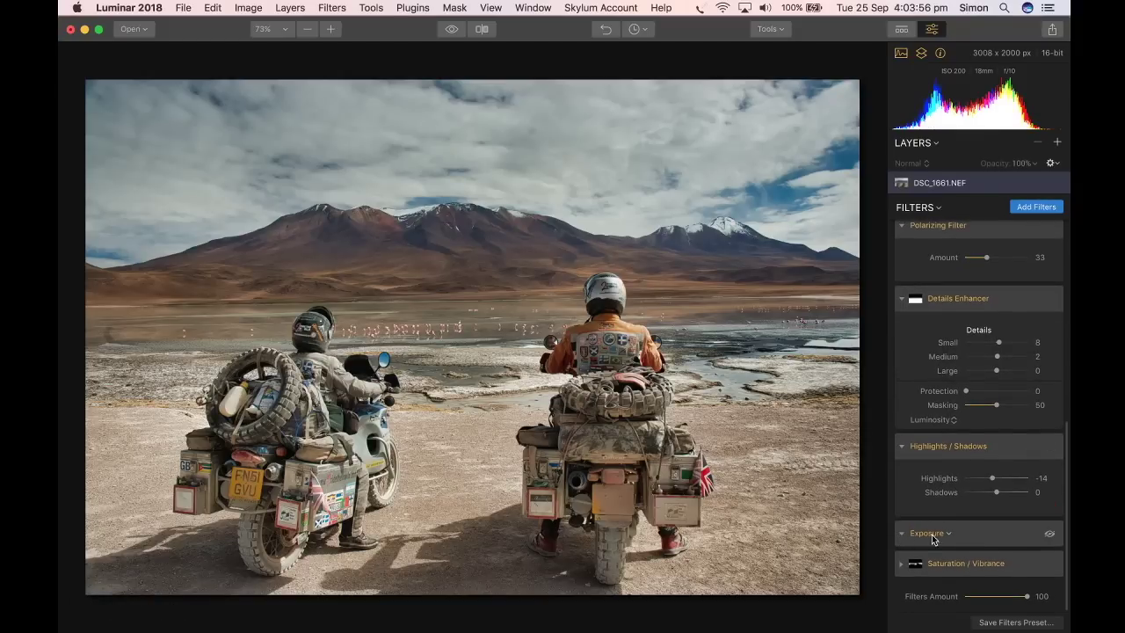
left_click(1050, 535)
scroll(1042, 537, "down", 4)
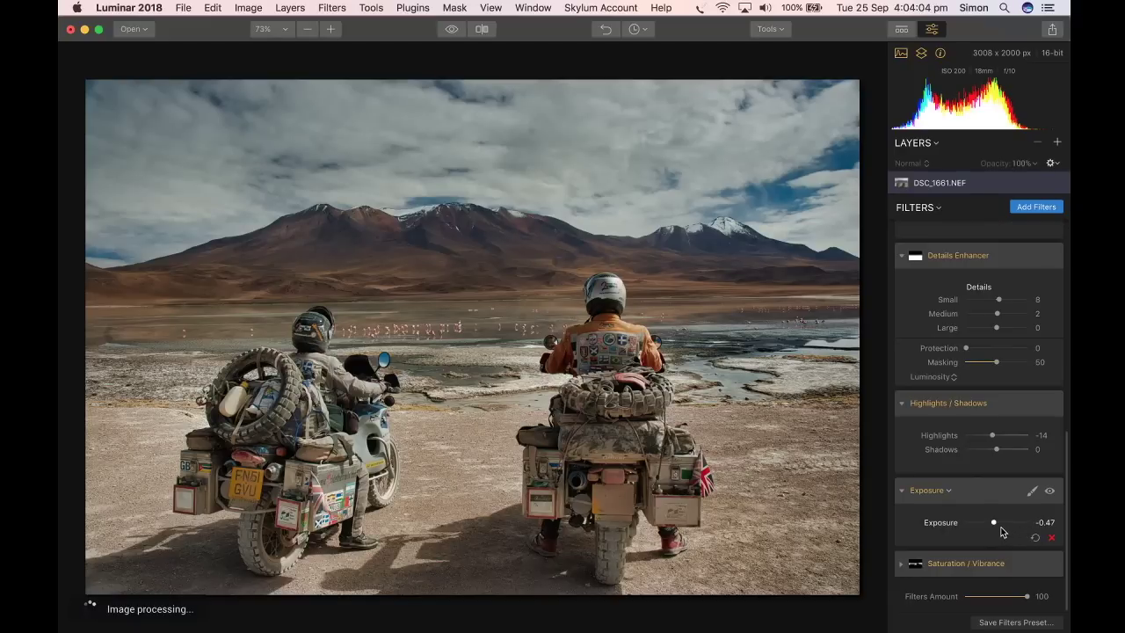
Step: Expand the Saturation / Vibrance filter and turn it on
scroll(996, 527, "down", 1)
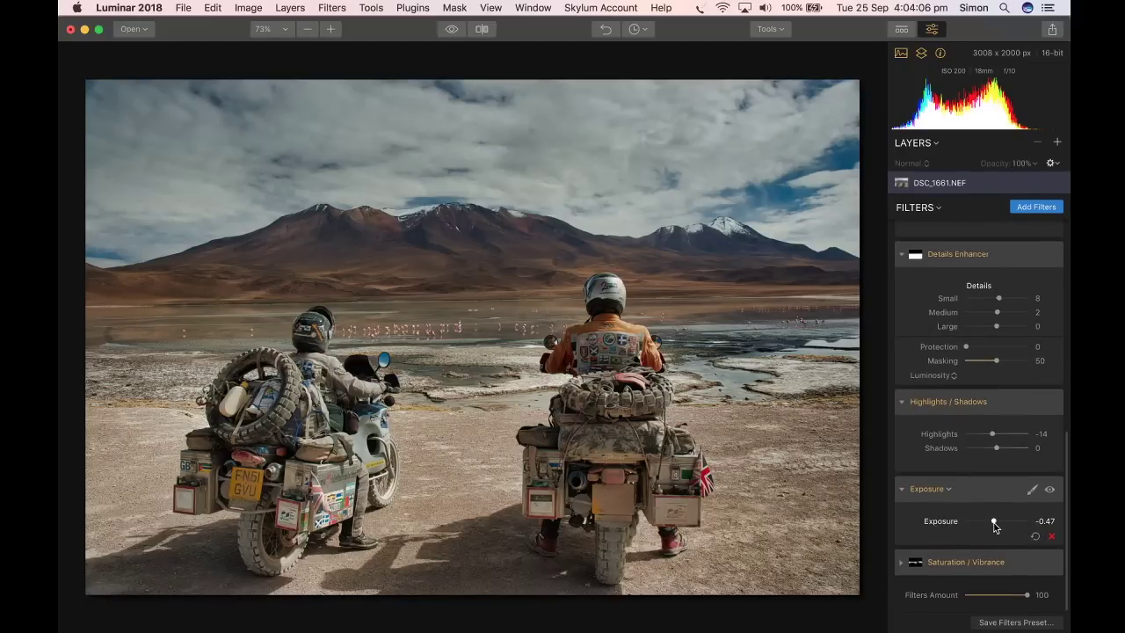
scroll(996, 527, "up", 1)
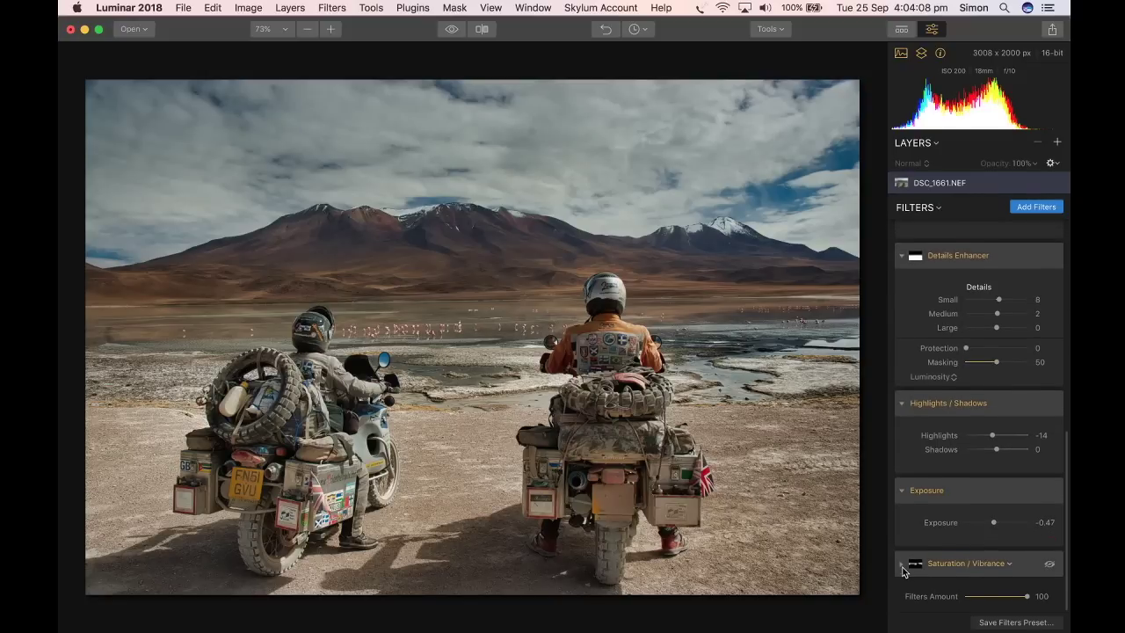
left_click(902, 566)
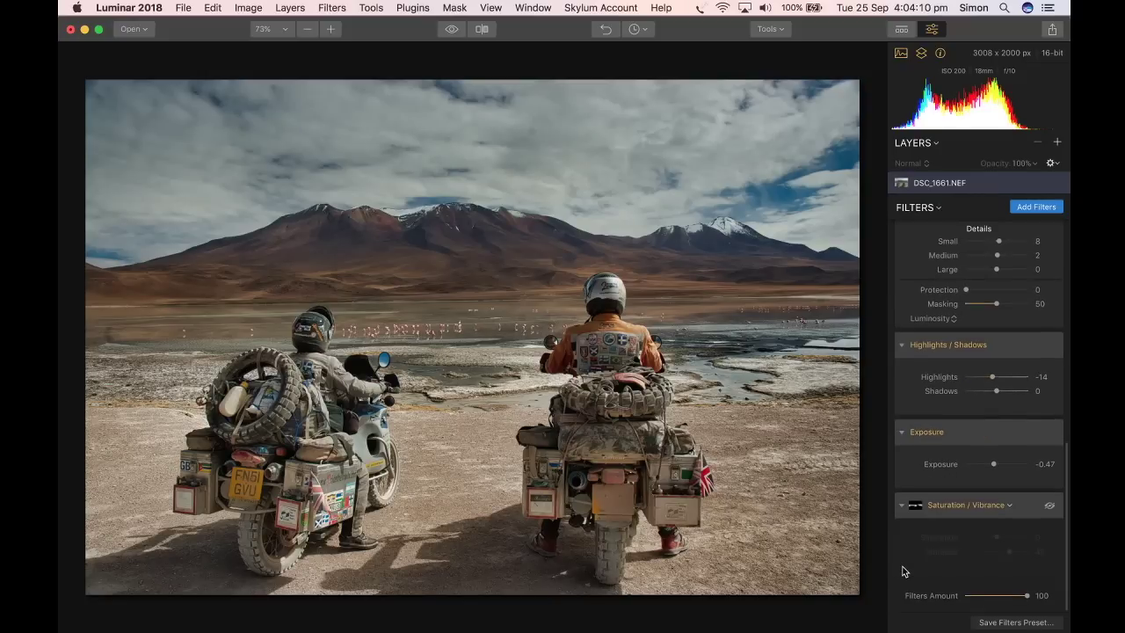
left_click(1051, 508)
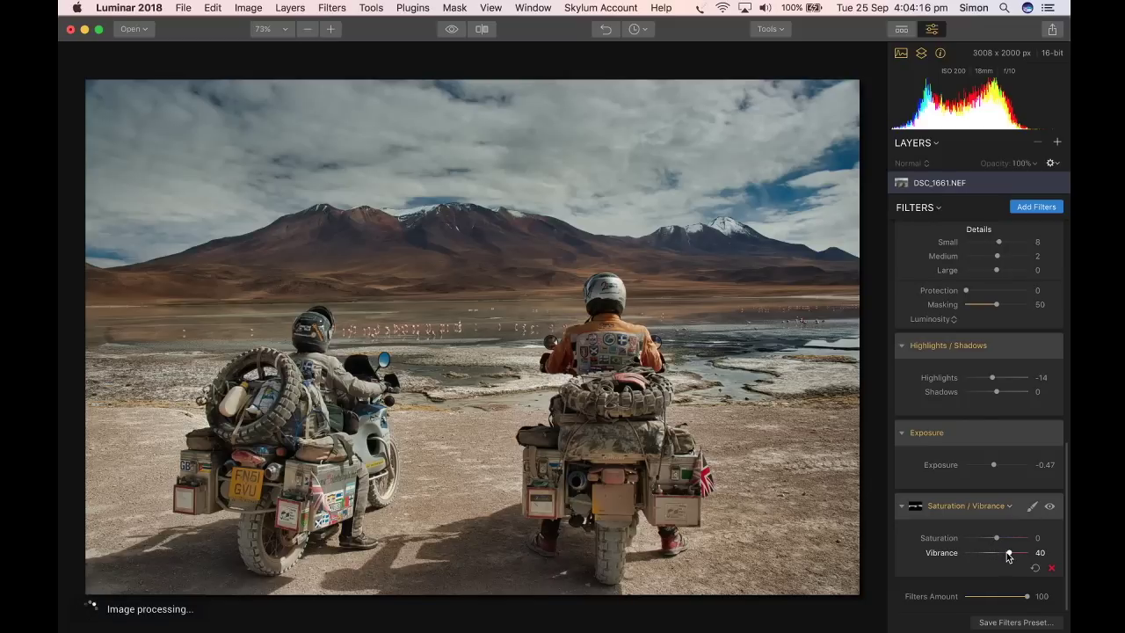
Step: Compare the motorcycle photo before and after all filters twice, ending on the edited version
left_click(452, 30)
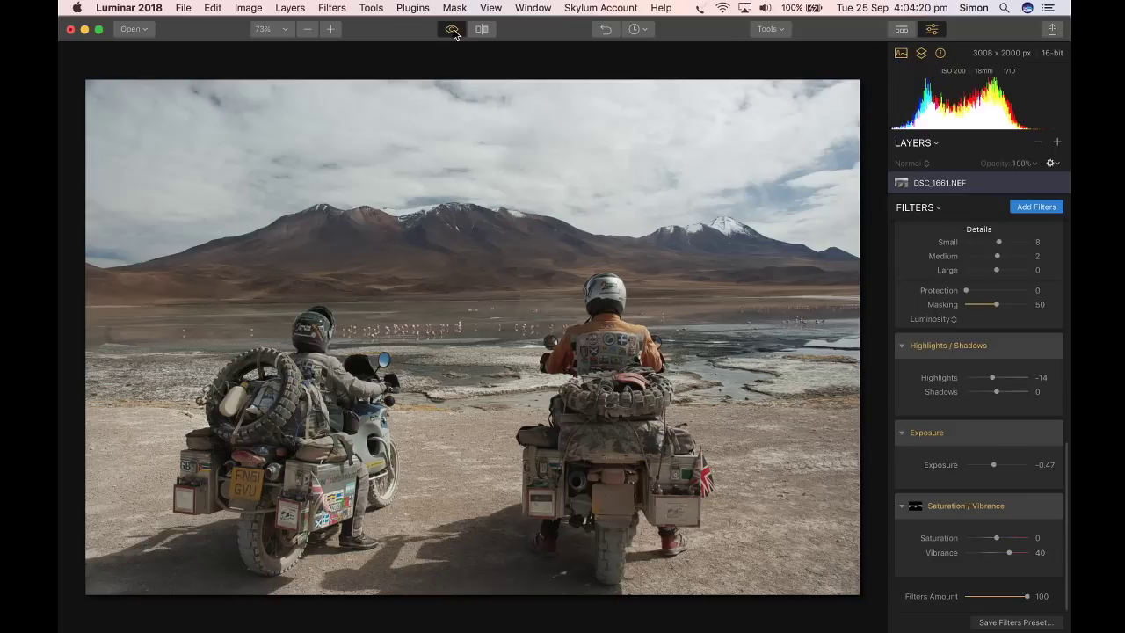
left_click(455, 33)
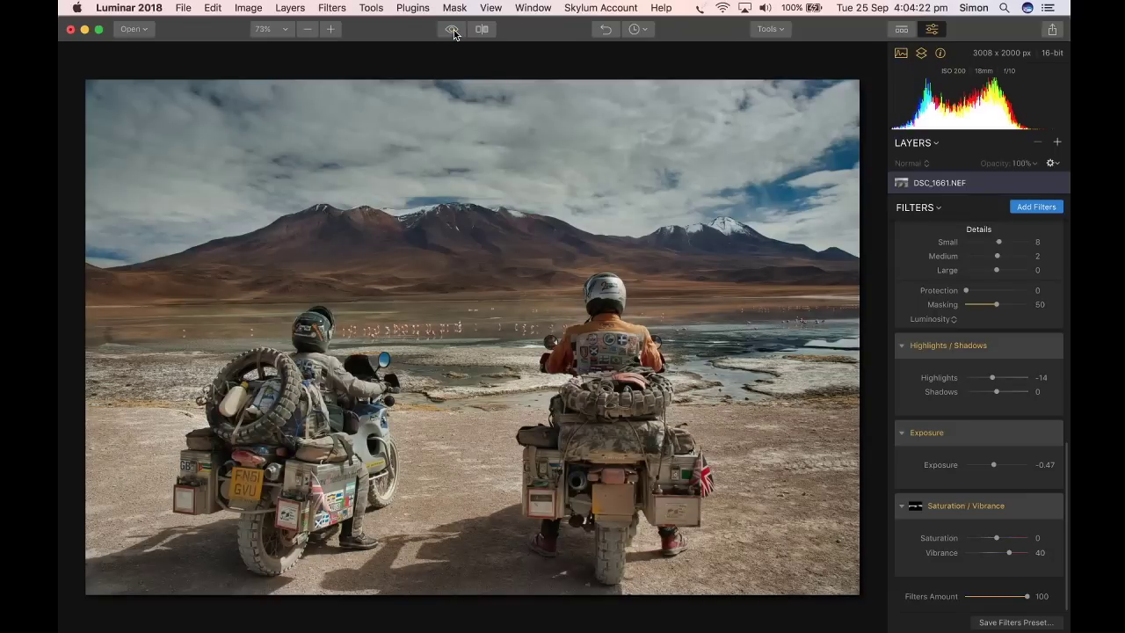
left_click(454, 33)
left_click(454, 33)
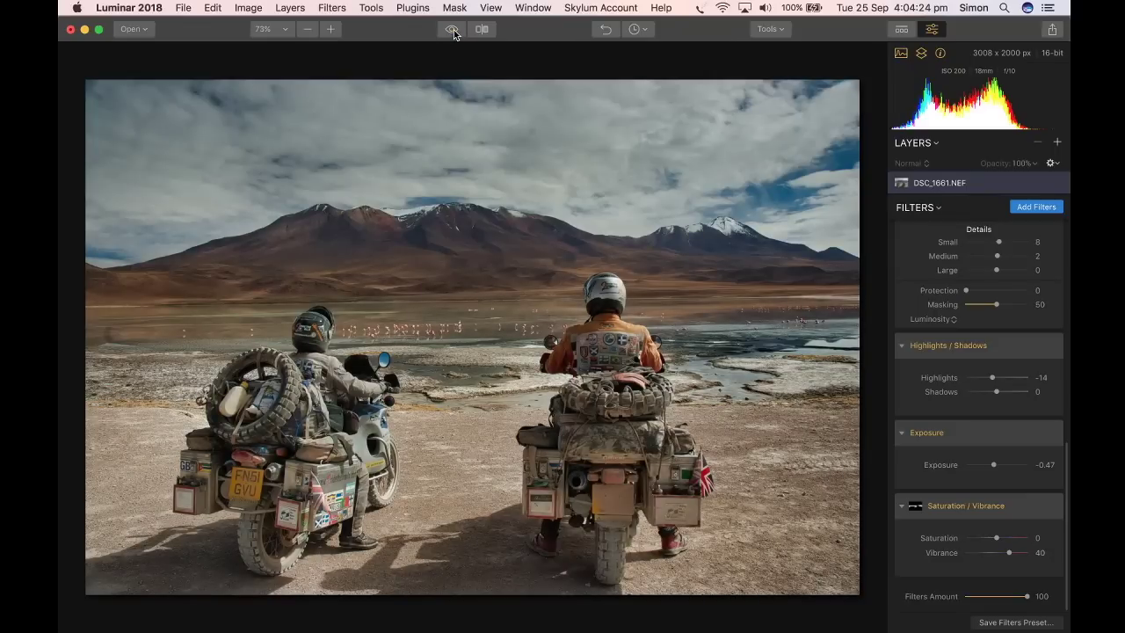
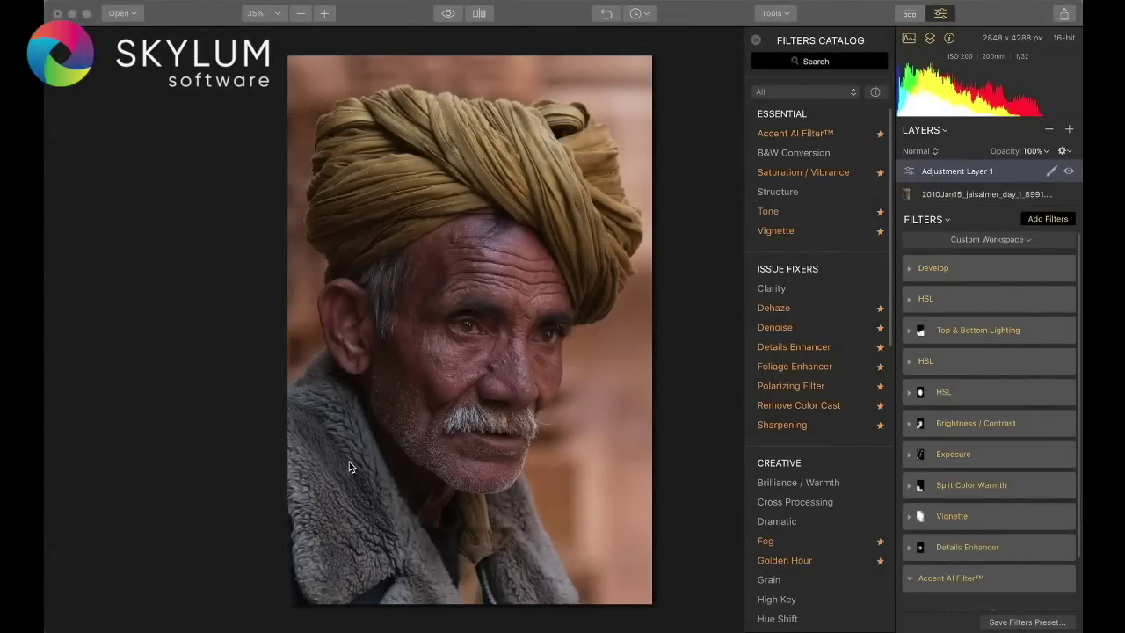
Step: Expand the Develop filter on Adjustment Layer 1 of the portrait to review its settings, and collapse it again
left_click(910, 274)
left_click(910, 274)
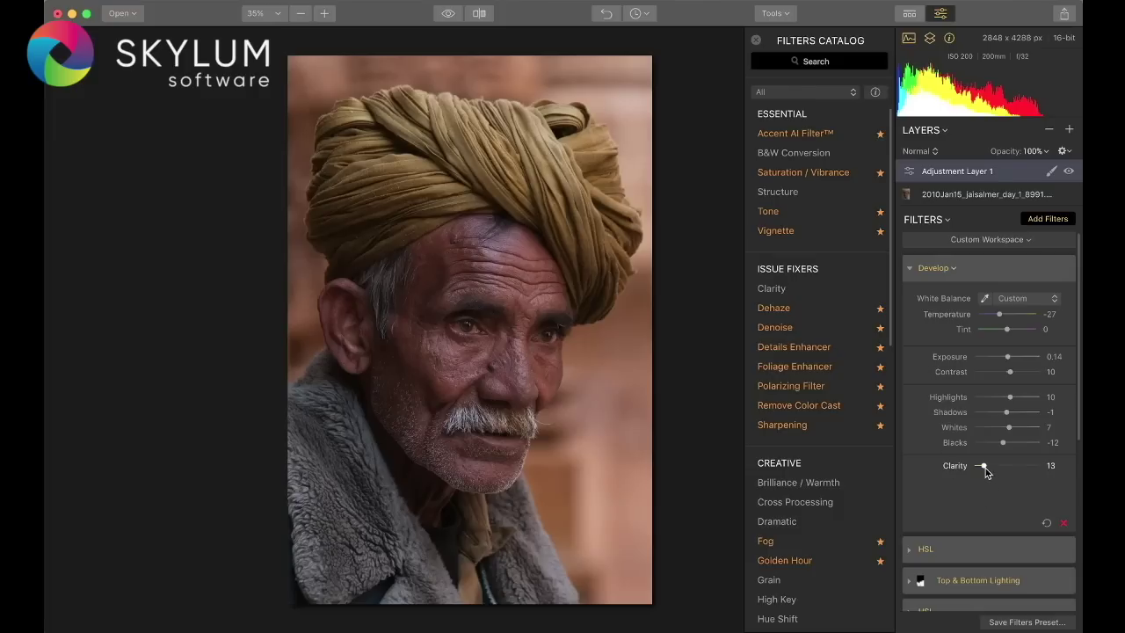
left_click(908, 271)
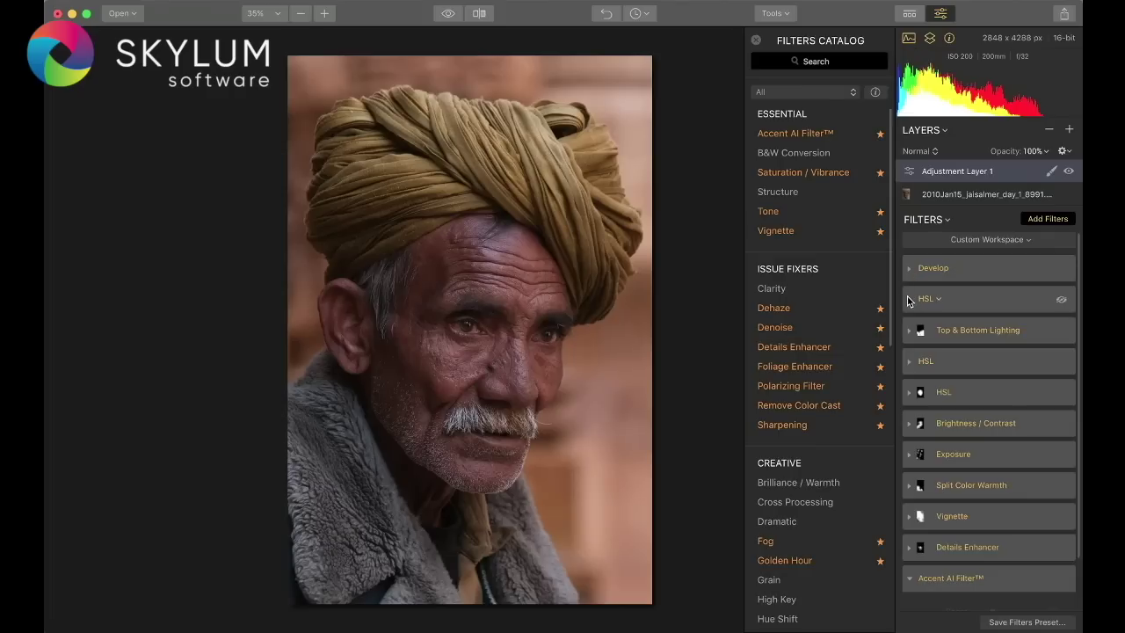
Step: Turn on the first HSL filter below Develop and expand it to review its Saturation and Luminance adjustments
left_click(1059, 302)
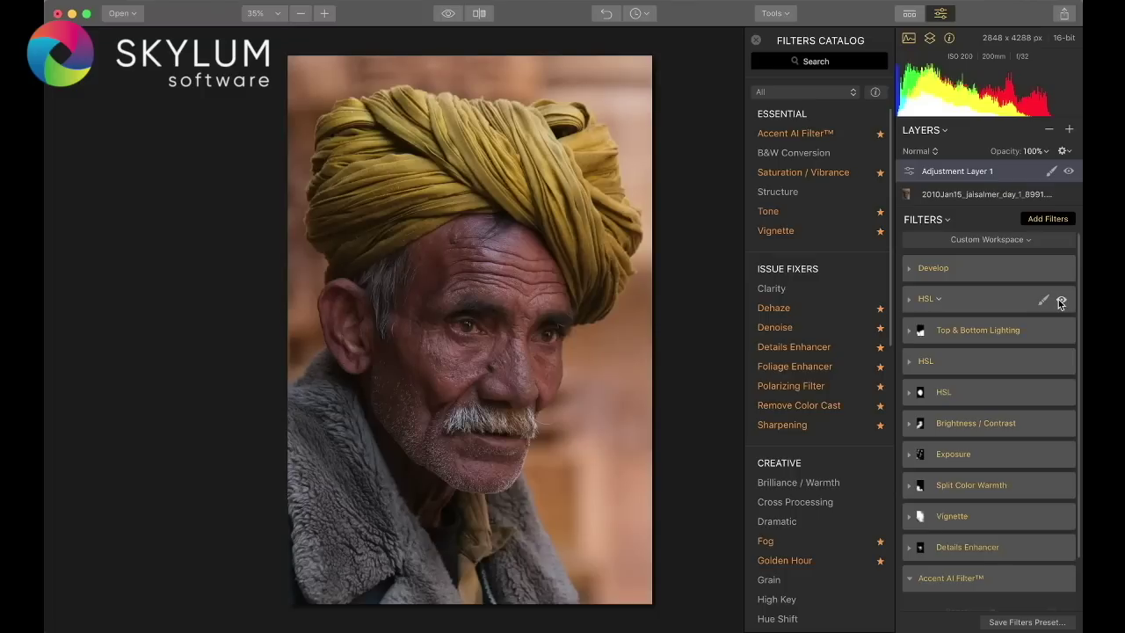
left_click(910, 301)
left_click(990, 338)
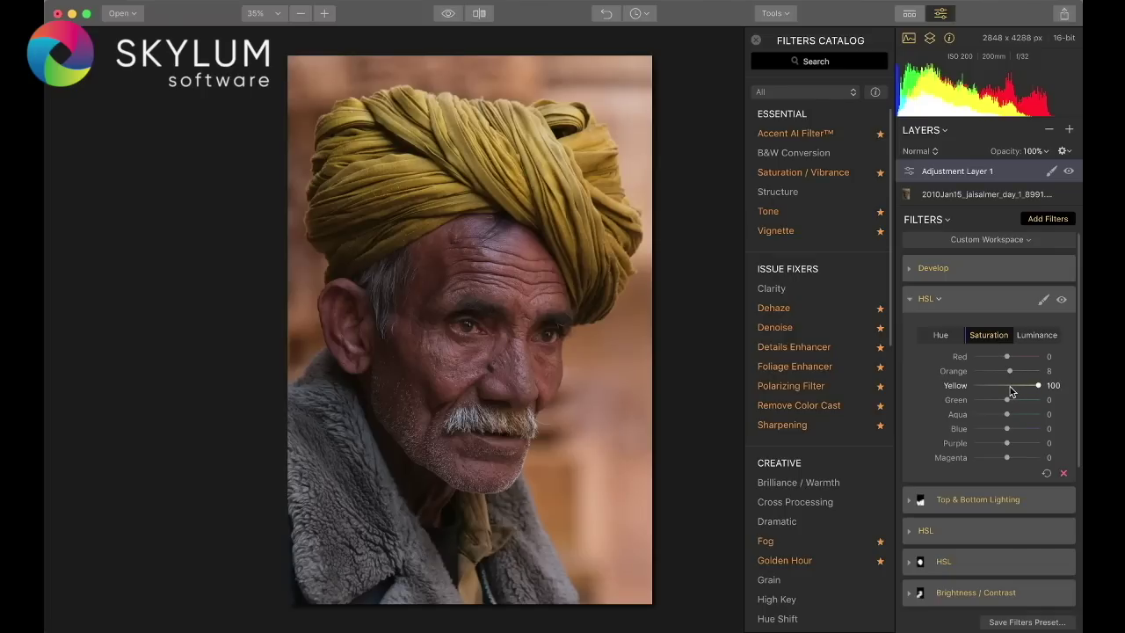
left_click(1032, 335)
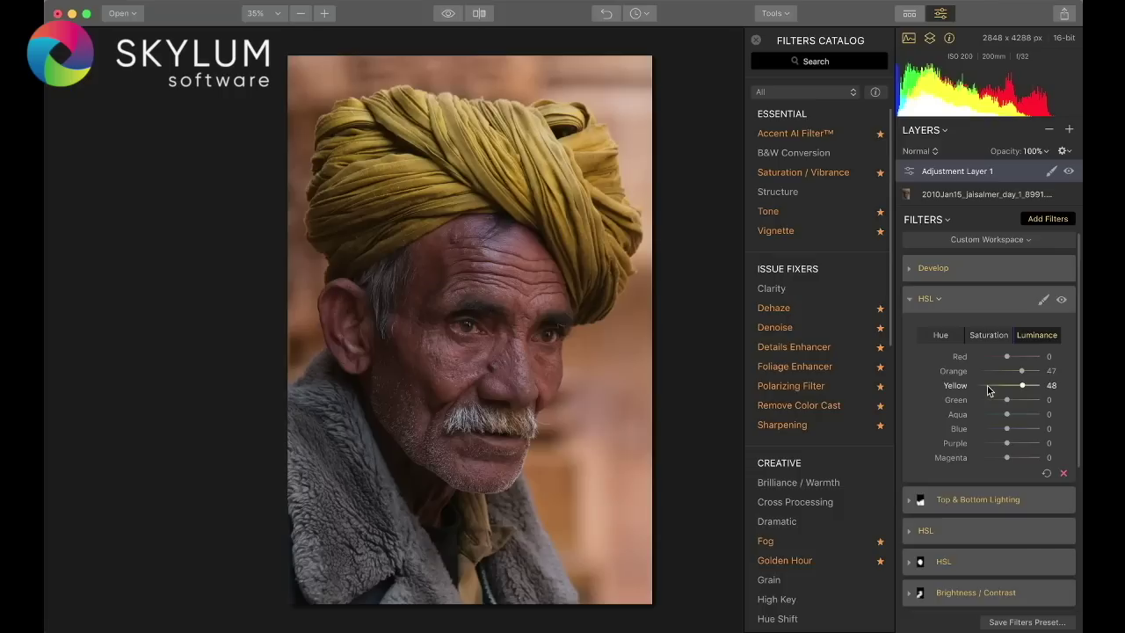
Step: Collapse the first HSL filter, turn on and expand Top & Bottom Lighting to review its effect, and collapse it again
left_click(908, 304)
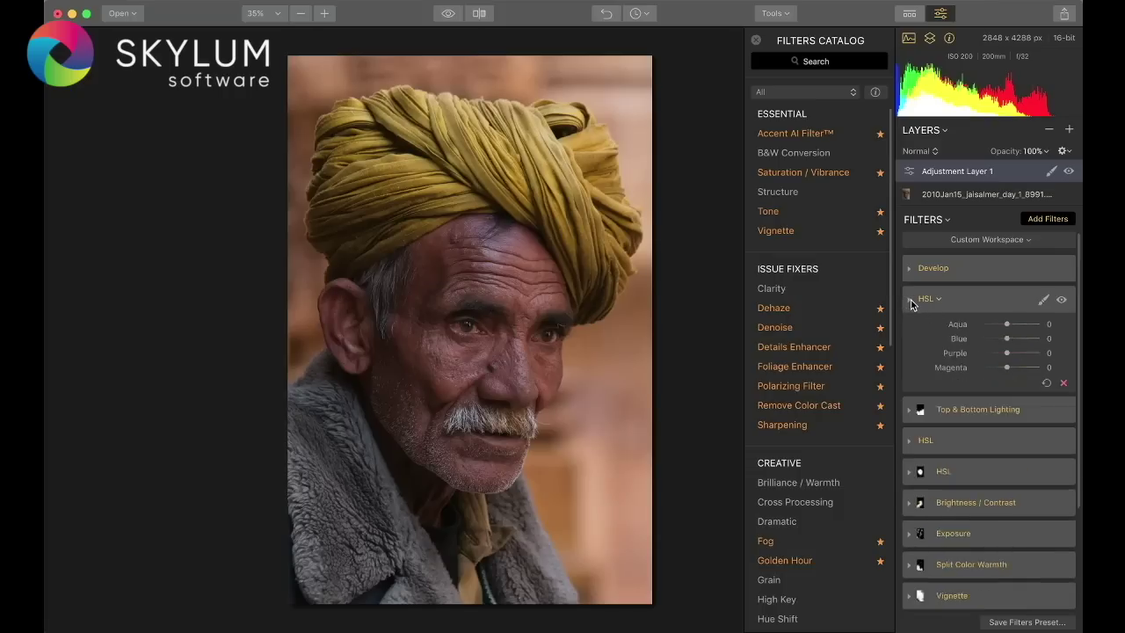
right_click(971, 334)
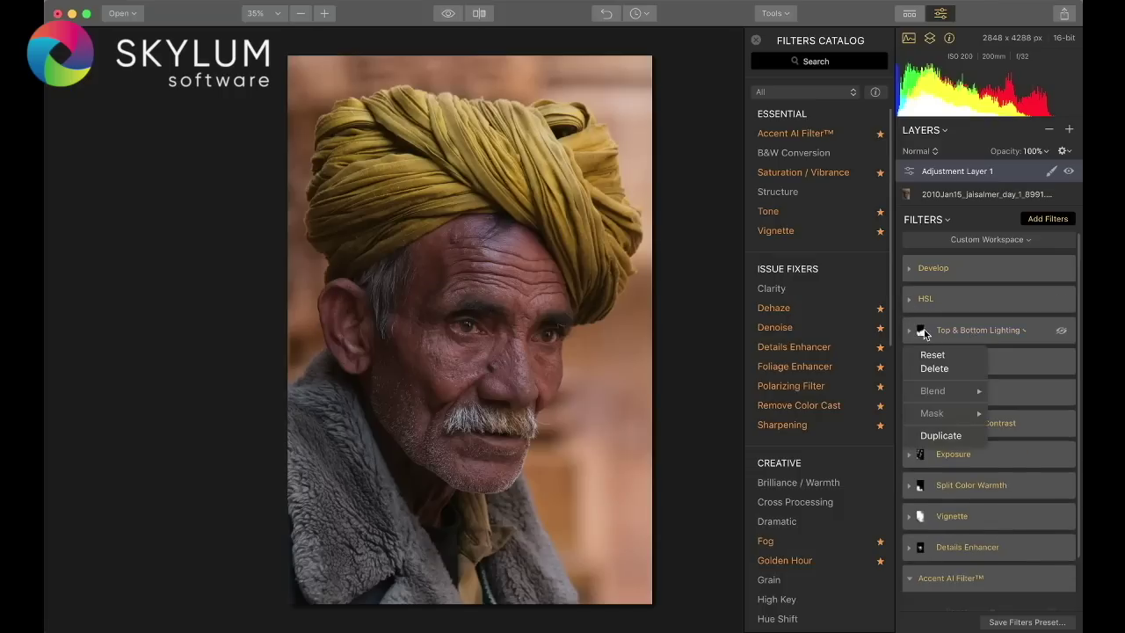
left_click(1012, 330)
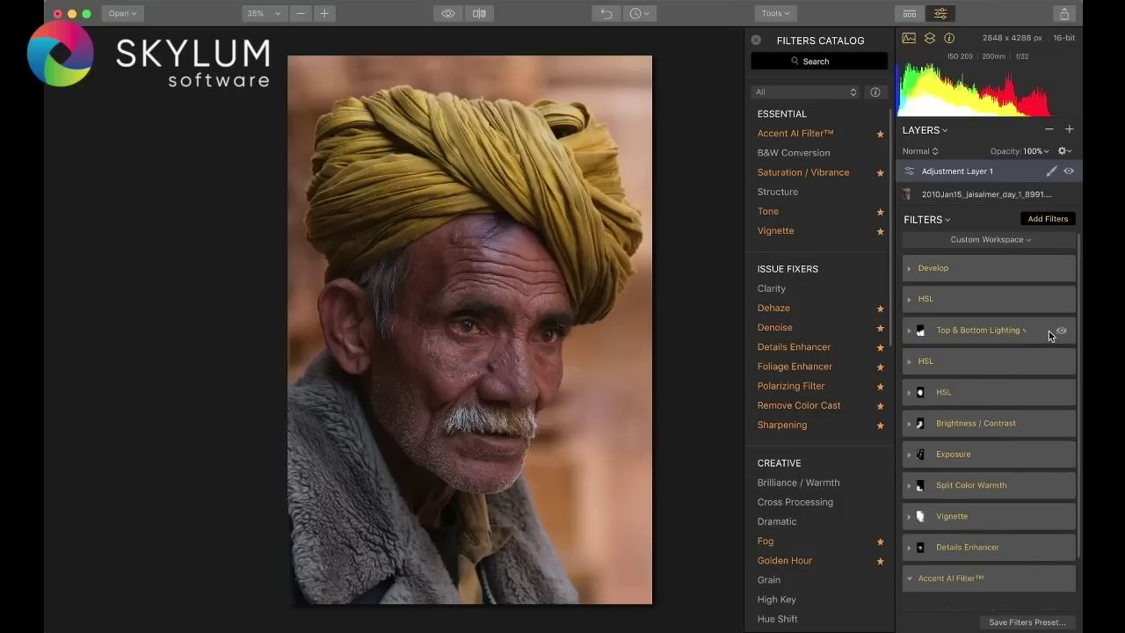
left_click(1060, 332)
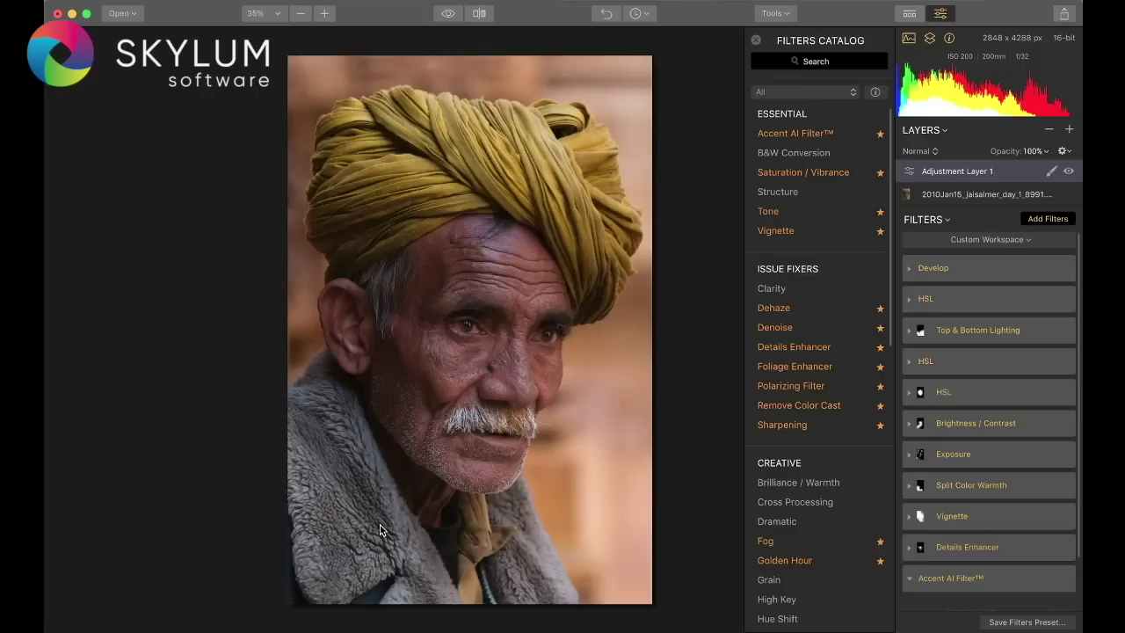
left_click(909, 331)
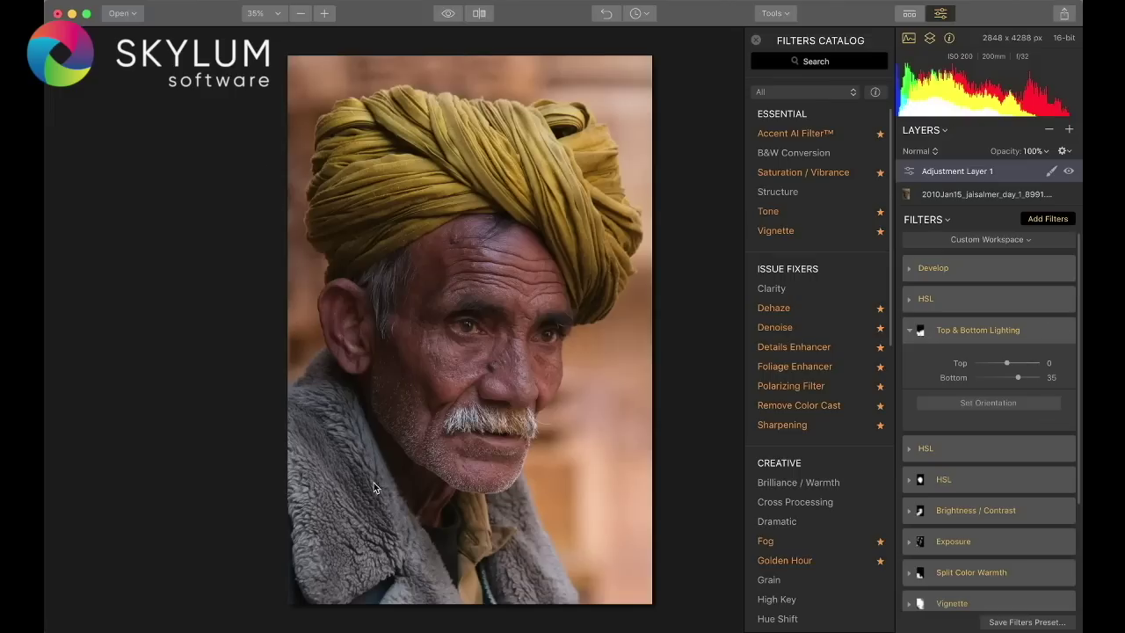
left_click(1059, 332)
left_click(1059, 332)
left_click(909, 330)
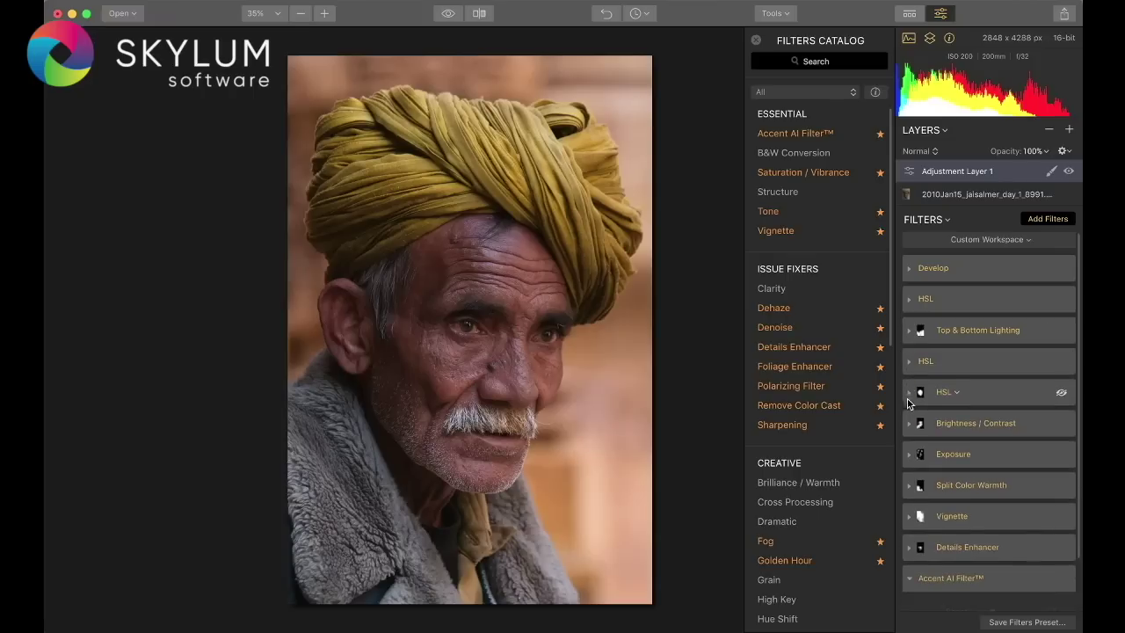
Step: Turn on the HSL filter below Top & Bottom Lighting, review its Luminance and Saturation adjustments, and collapse it
left_click(909, 362)
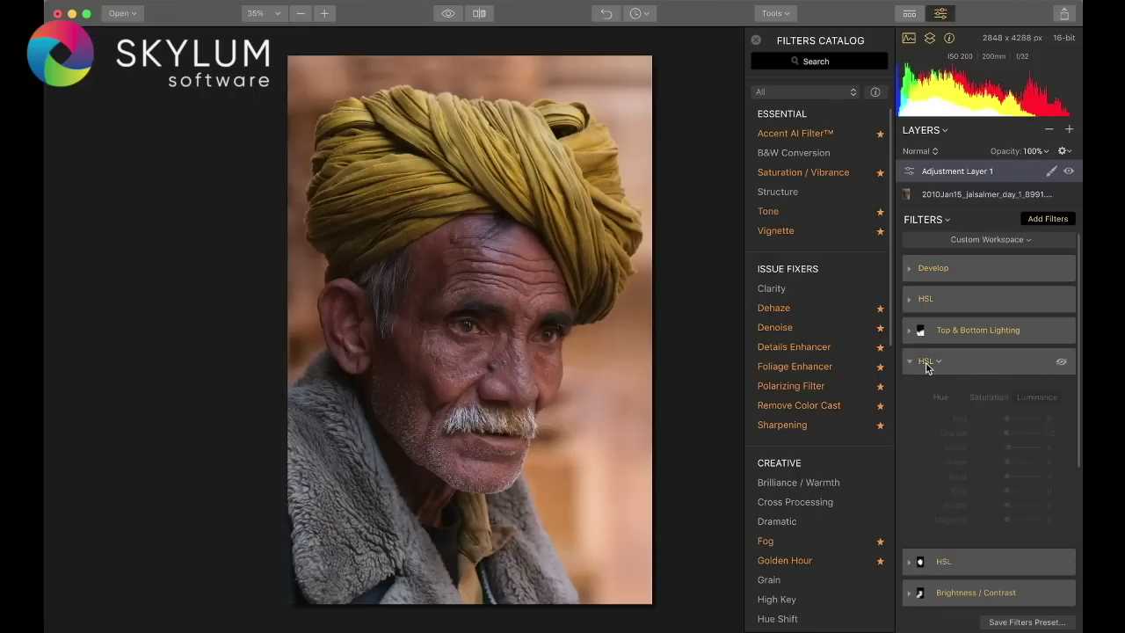
left_click(1062, 362)
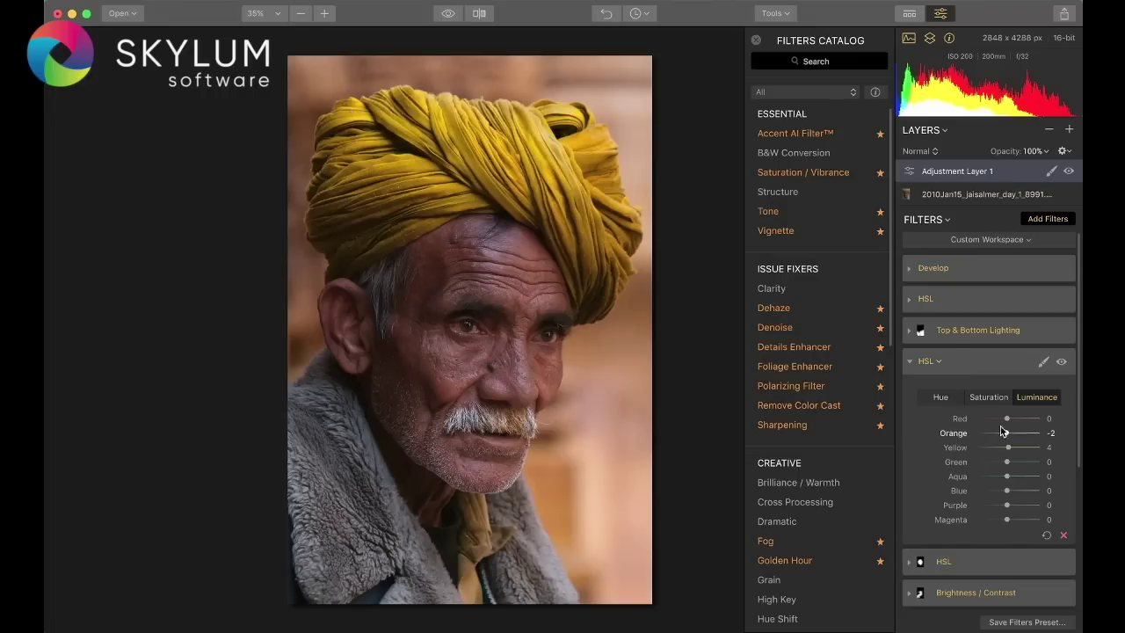
left_click(988, 398)
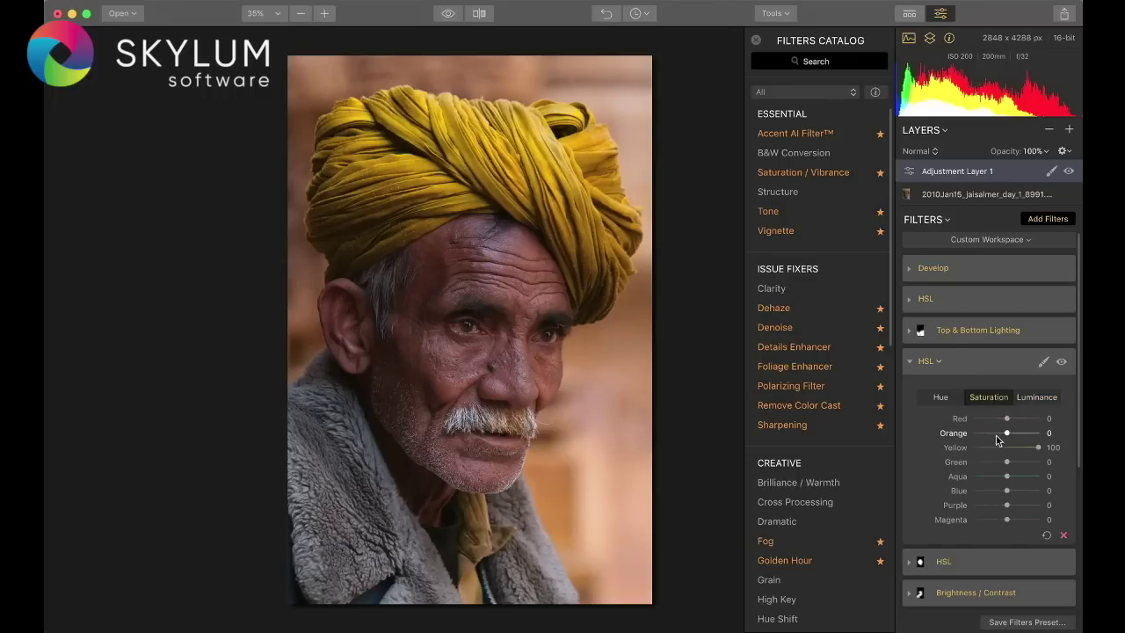
left_click(910, 362)
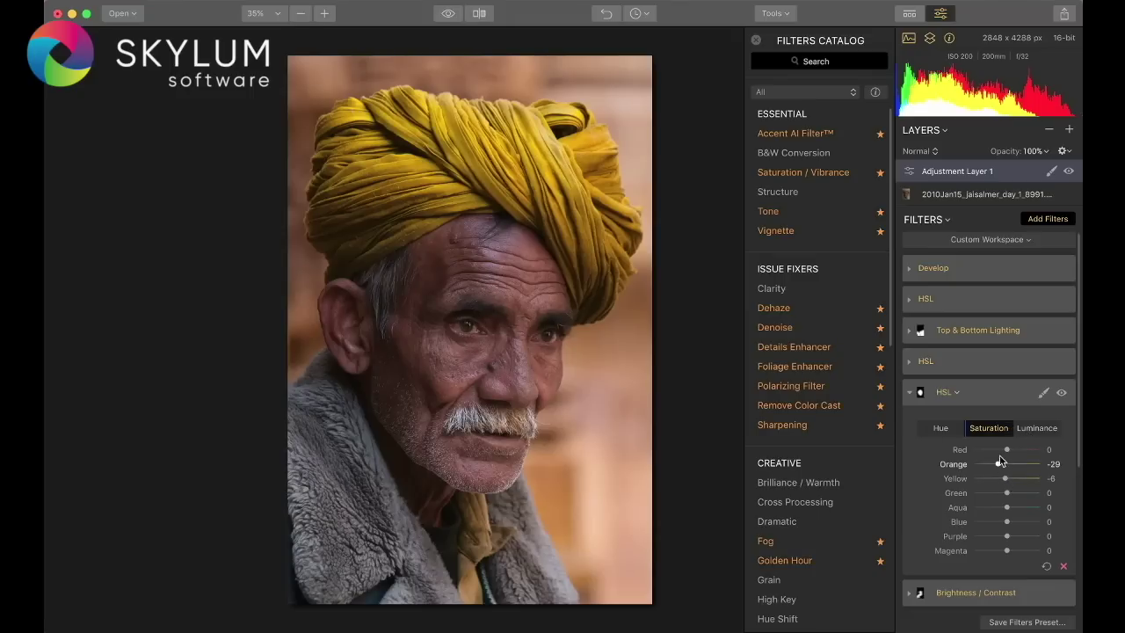
Step: Review the Luminance adjustments of the masked HSL filter above Brightness / Contrast, and collapse it
left_click(1024, 431)
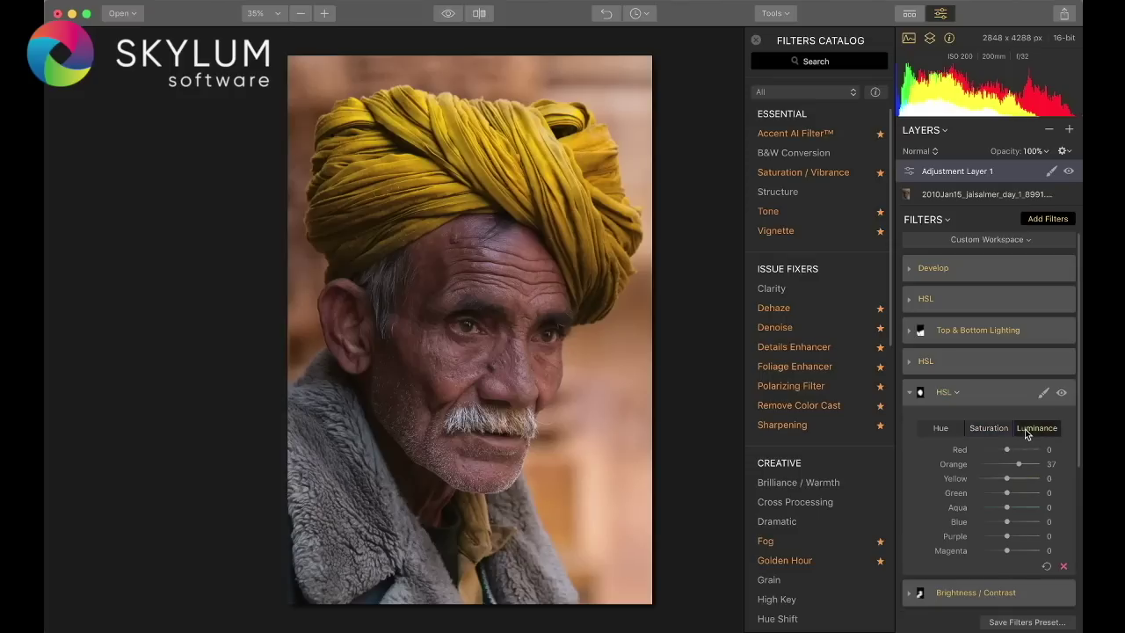
left_click_drag(1006, 464, 1018, 465)
left_click(910, 392)
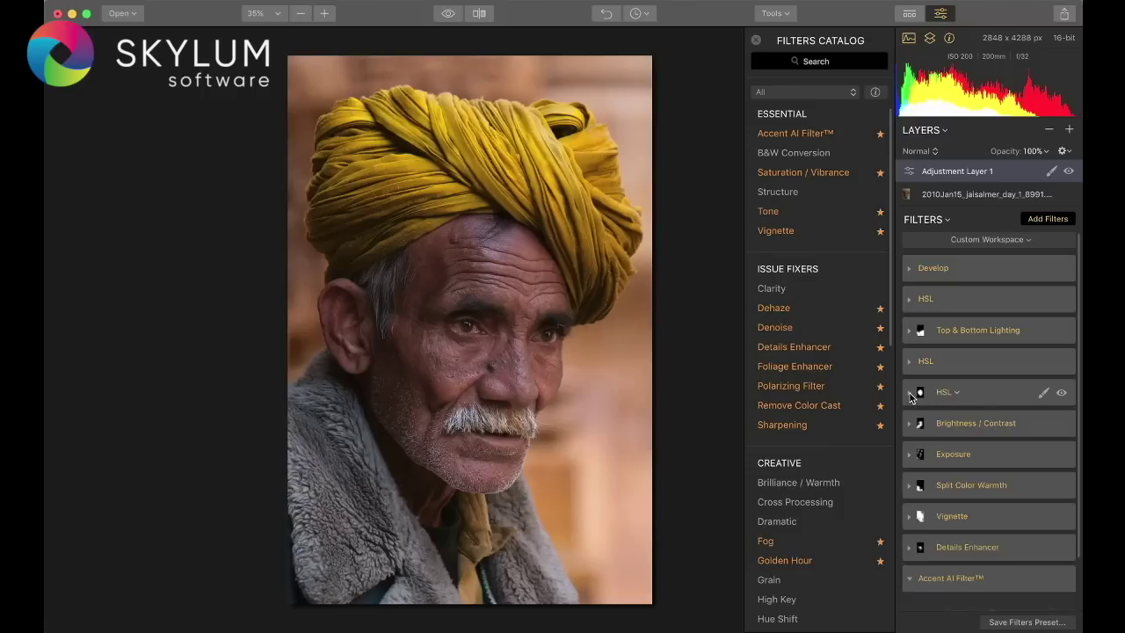
Step: Expand the masked Brightness / Contrast filter on the portrait, turn it on, and collapse it
left_click(909, 424)
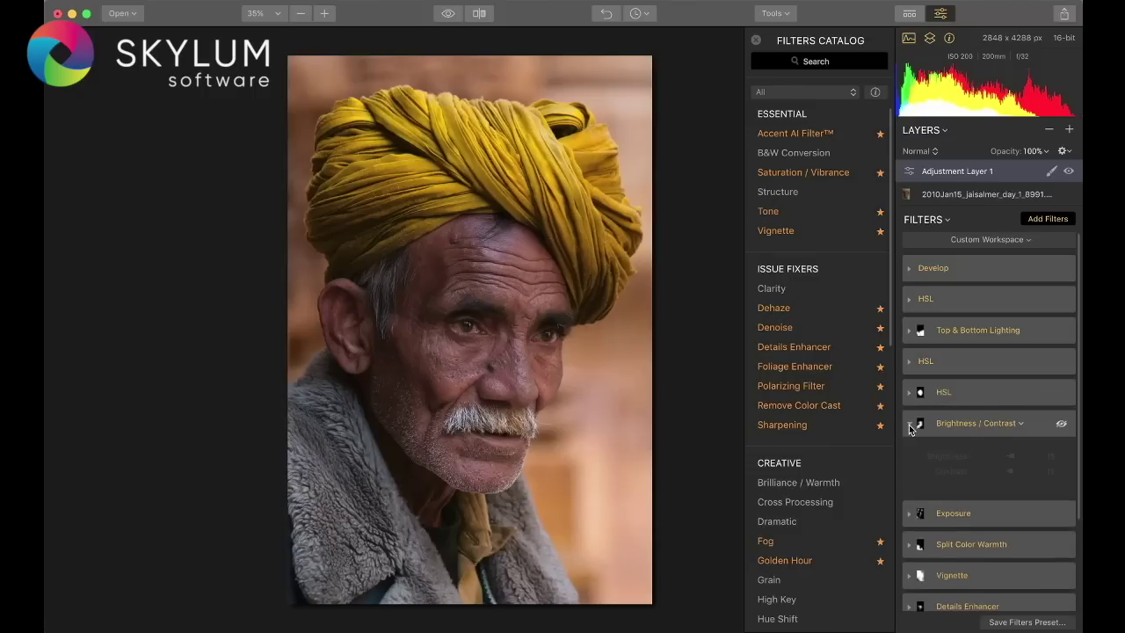
left_click(1061, 424)
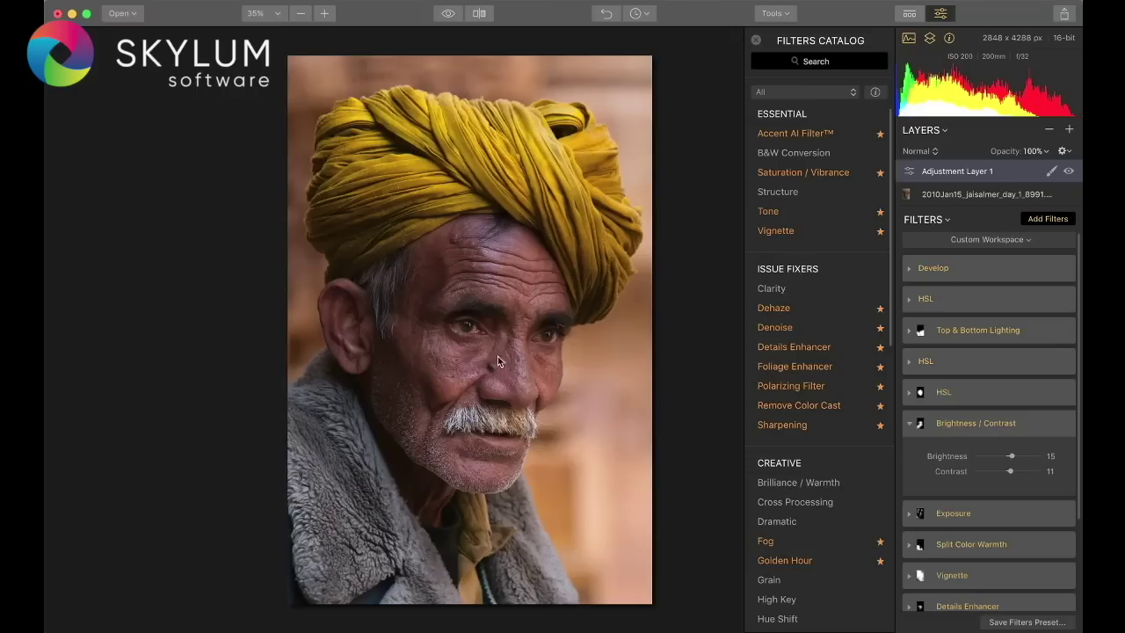
left_click(914, 428)
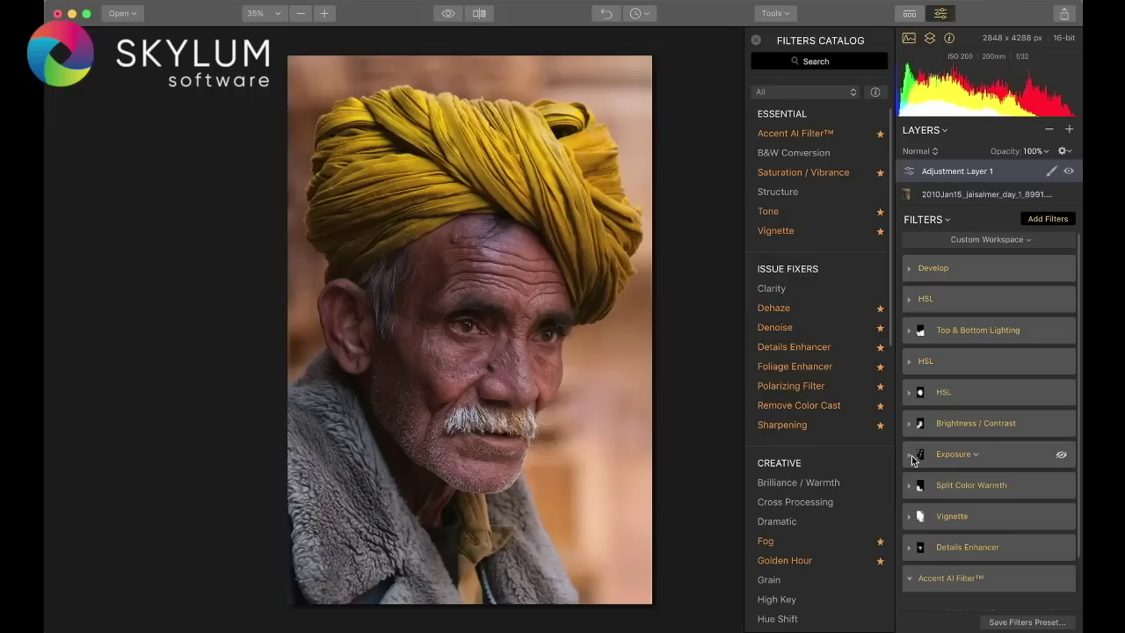
Step: Turn on the masked Exposure filter, compare the portrait with and without it twice, and collapse it with the filter on
left_click(914, 455)
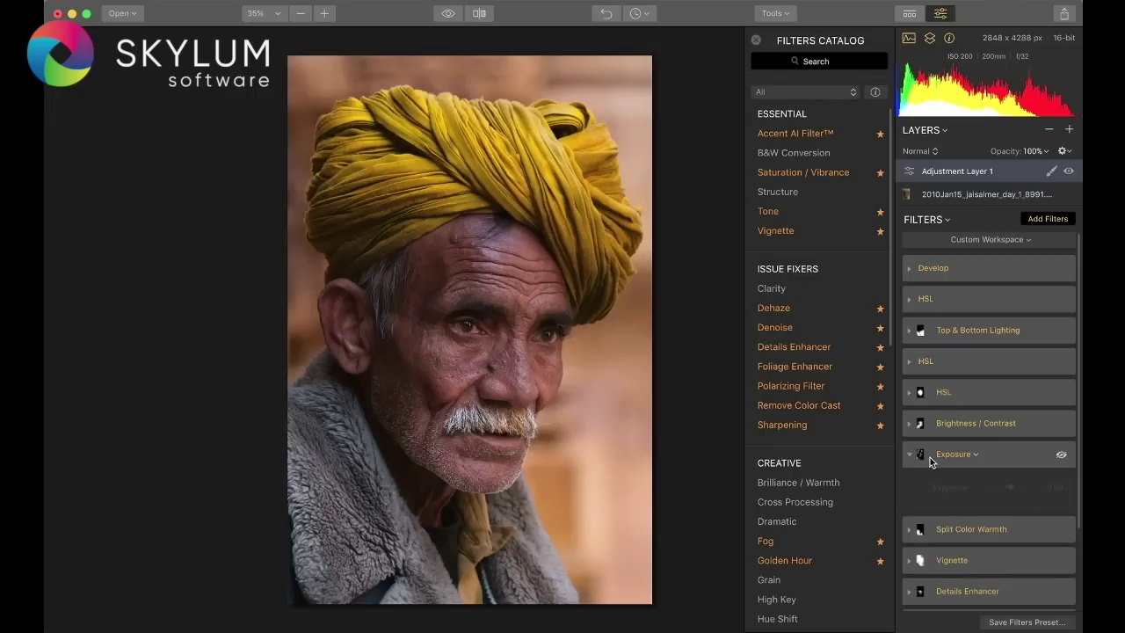
left_click(1060, 455)
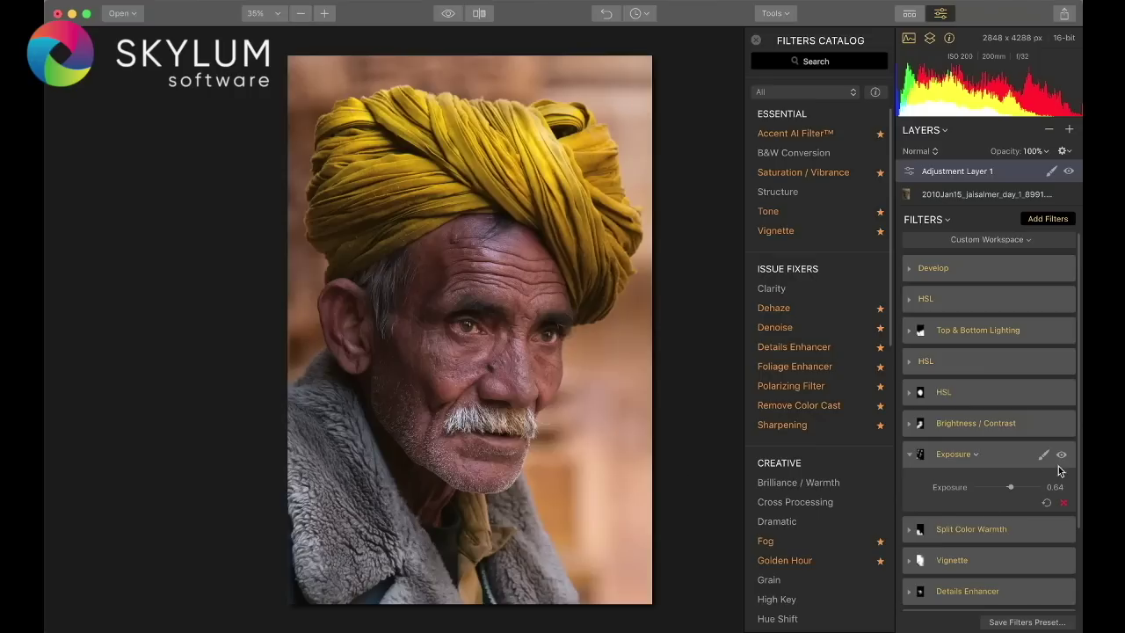
left_click(1059, 455)
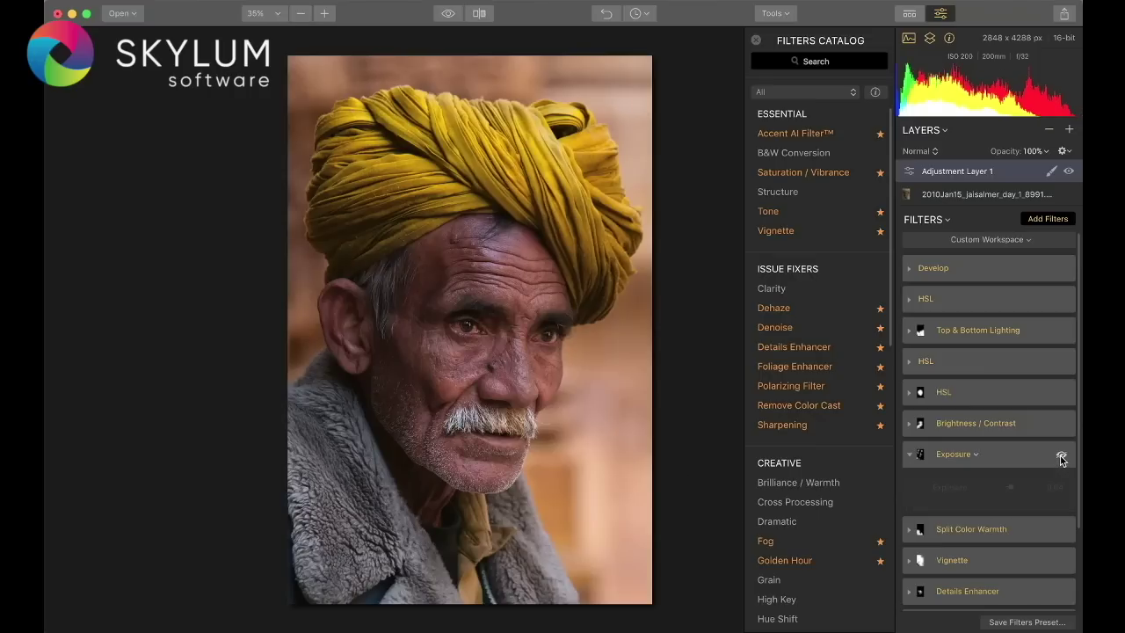
left_click(1059, 455)
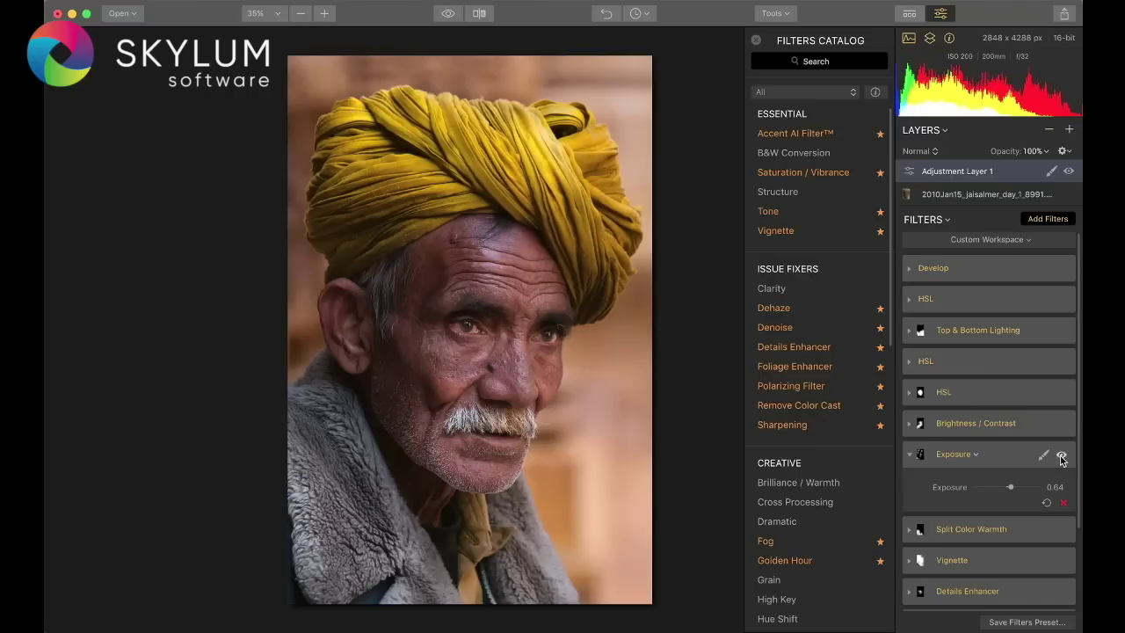
left_click(1059, 455)
left_click(1060, 455)
left_click(909, 457)
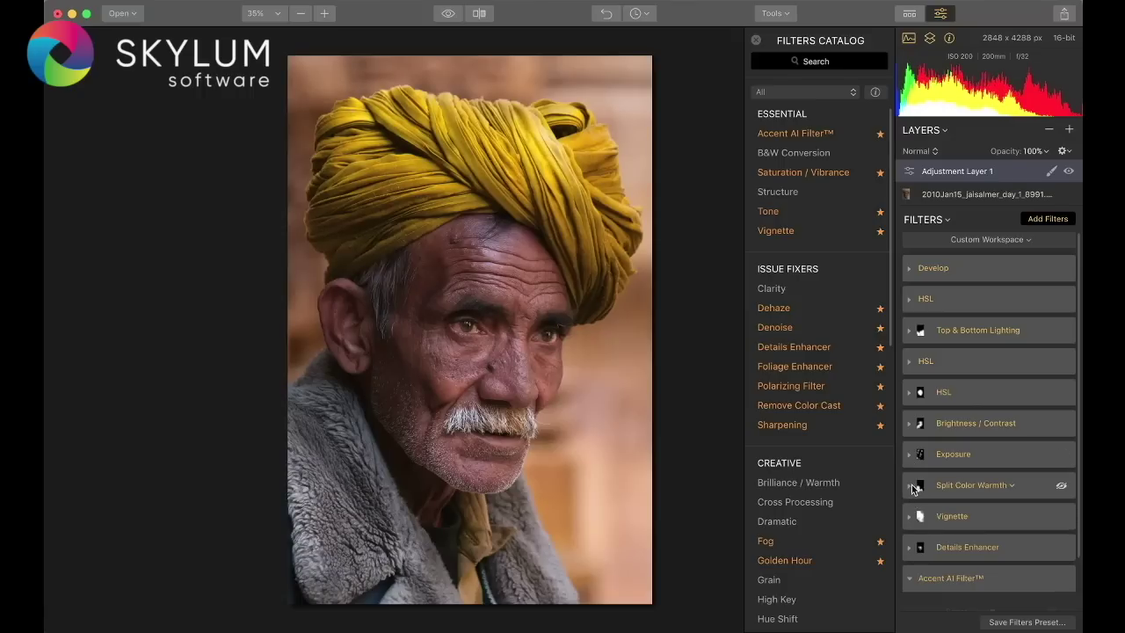
Step: Turn on the masked Split Color Warmth filter, compare the portrait with and without it, and collapse it with the filter on
left_click(909, 486)
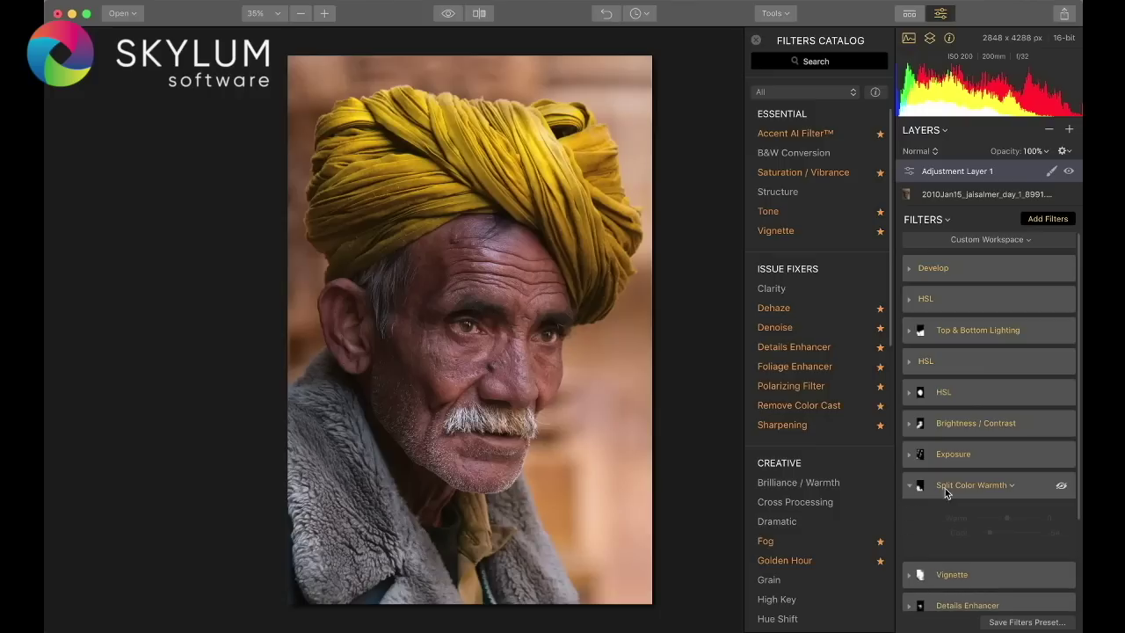
left_click(1060, 486)
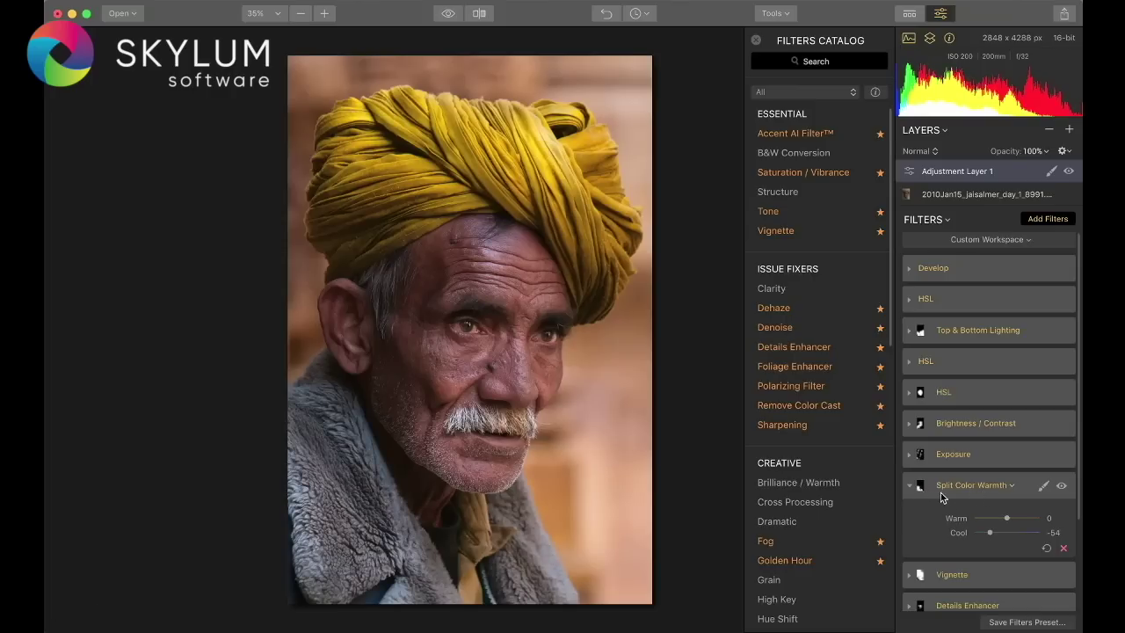
left_click(1060, 486)
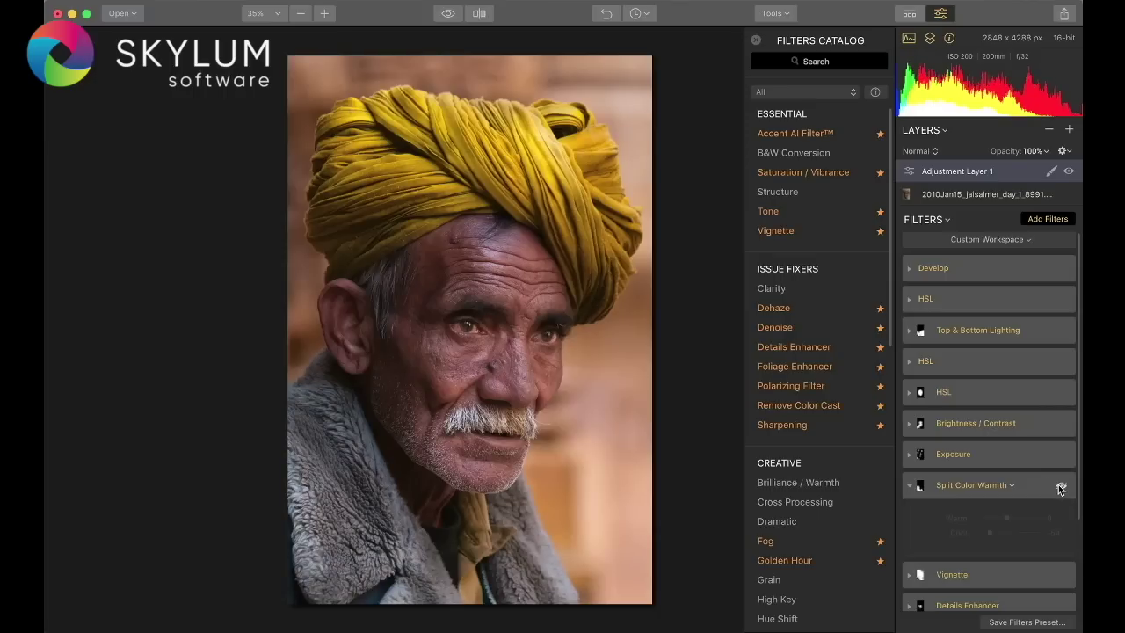
left_click(1060, 487)
left_click(911, 489)
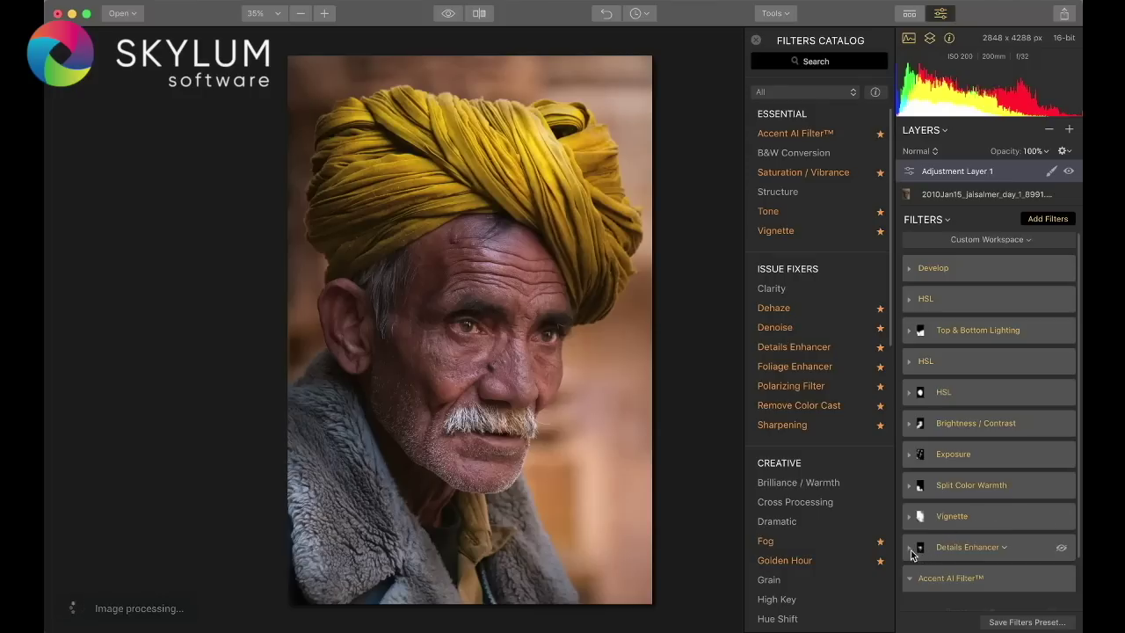
Step: Expand the Details Enhancer filter to review its Small, Medium and Large details settings, and collapse it
left_click(909, 548)
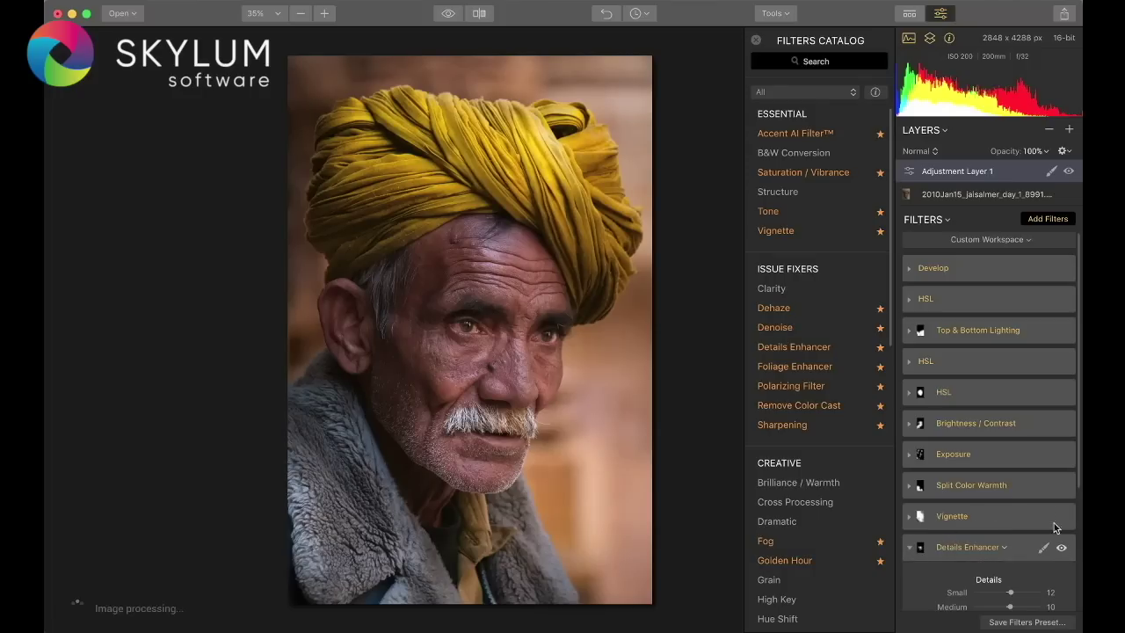
scroll(1047, 503, "down", 2)
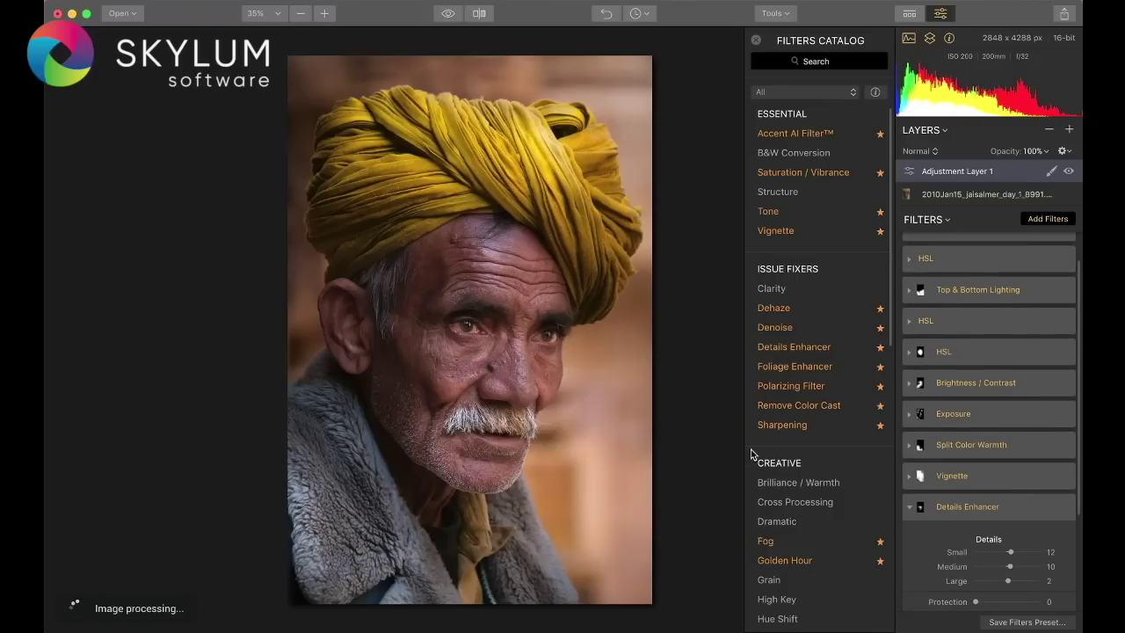
left_click(910, 508)
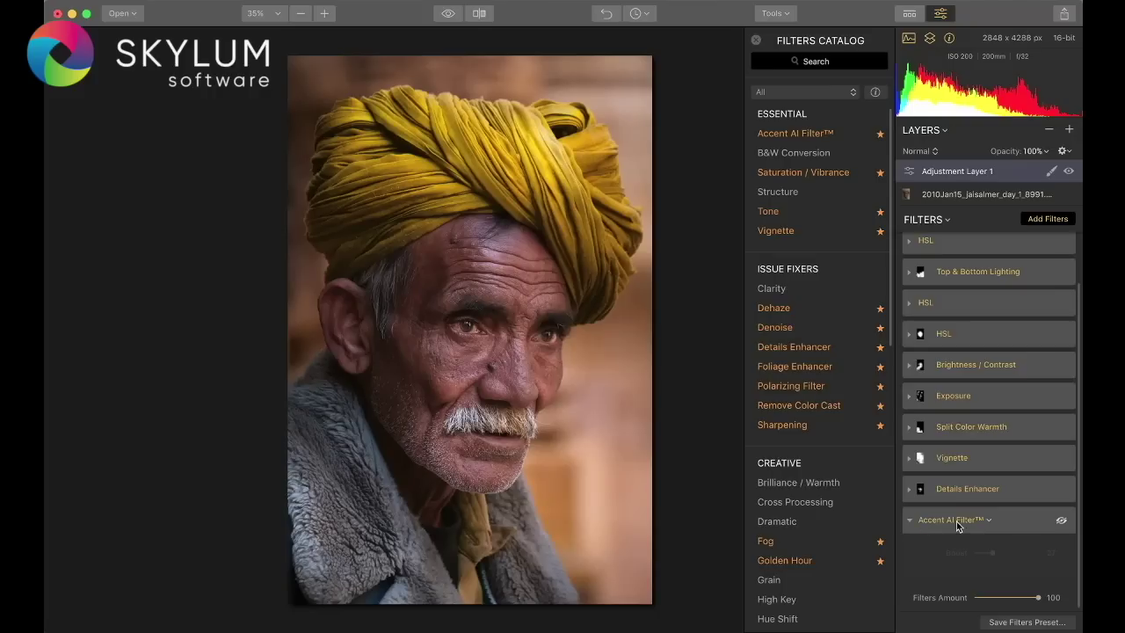
Step: Turn on the Accent AI Filter and compare the portrait before and after in the split comparison view
left_click(1061, 521)
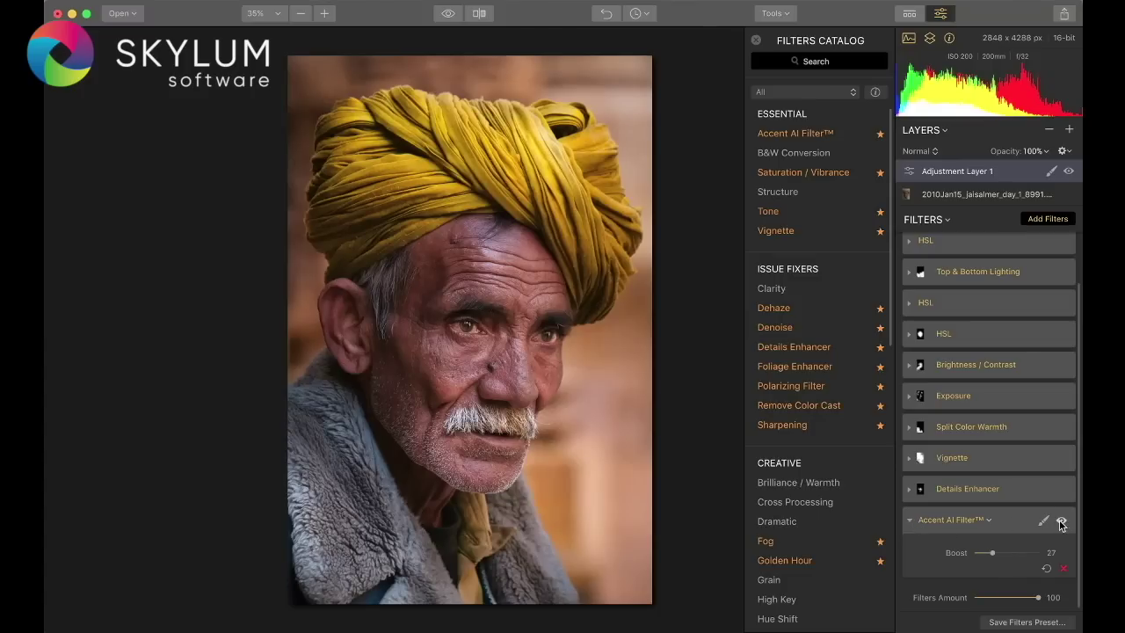
left_click(480, 13)
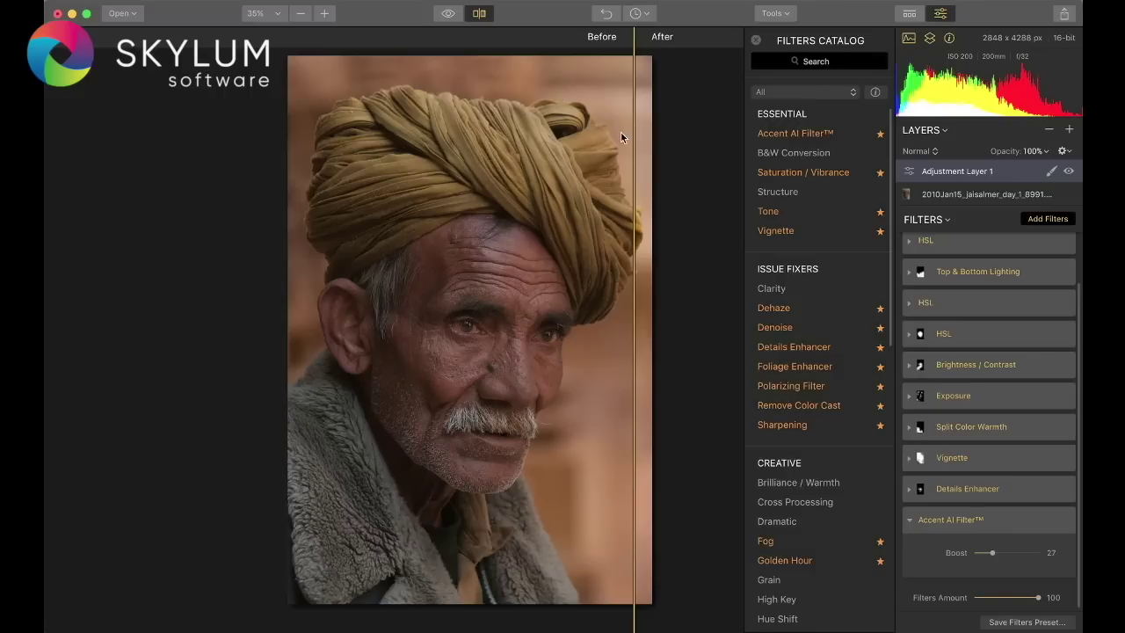
left_click_drag(633, 143, 668, 151)
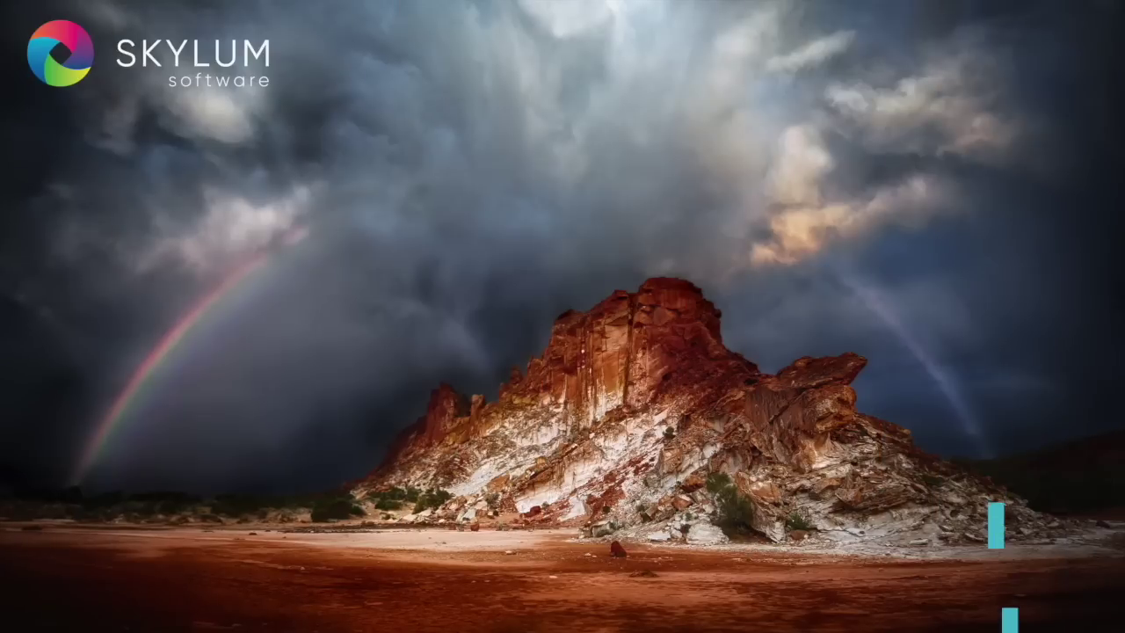
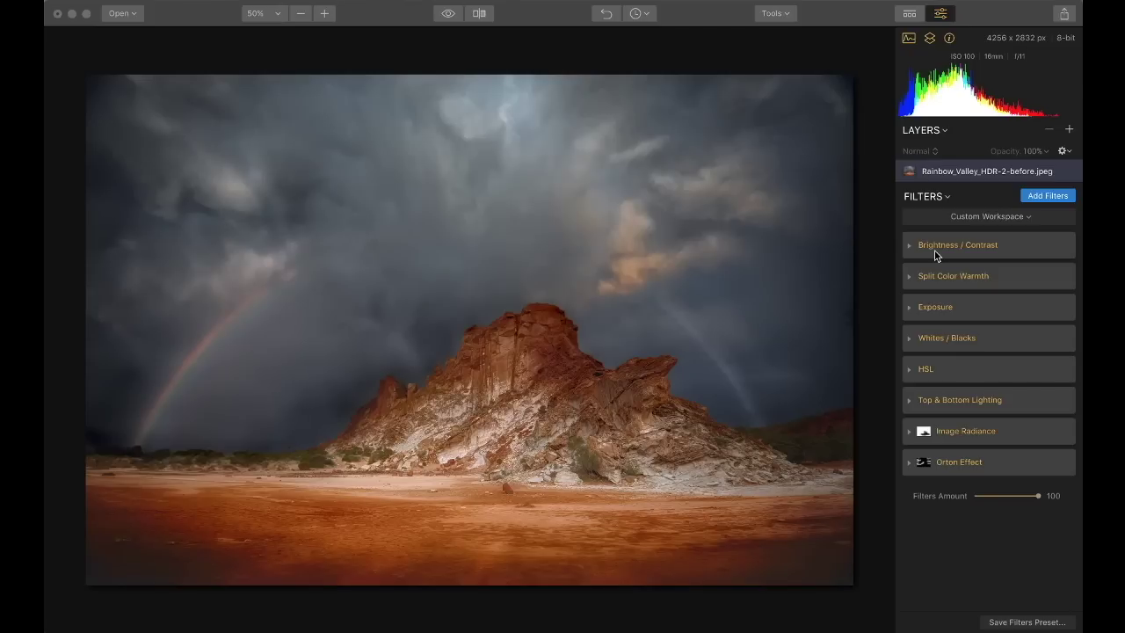
Step: Turn on the Brightness / Contrast and Split Color Warmth filters of the Rainbow Valley photo and expand both to review their settings
left_click(1063, 247)
left_click(1062, 247)
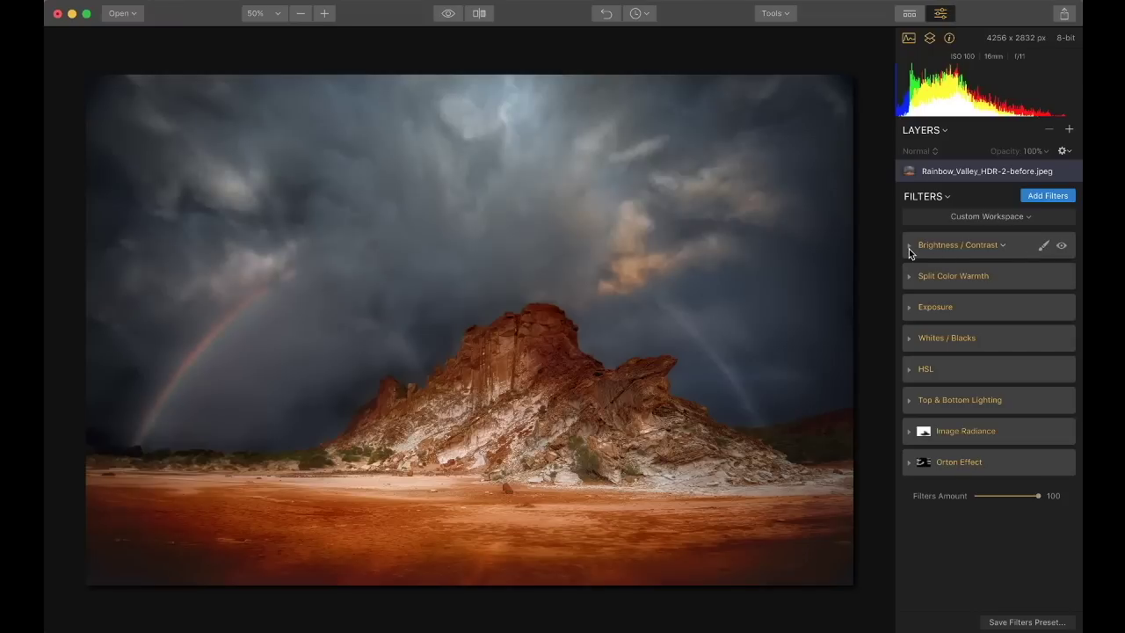
left_click(909, 247)
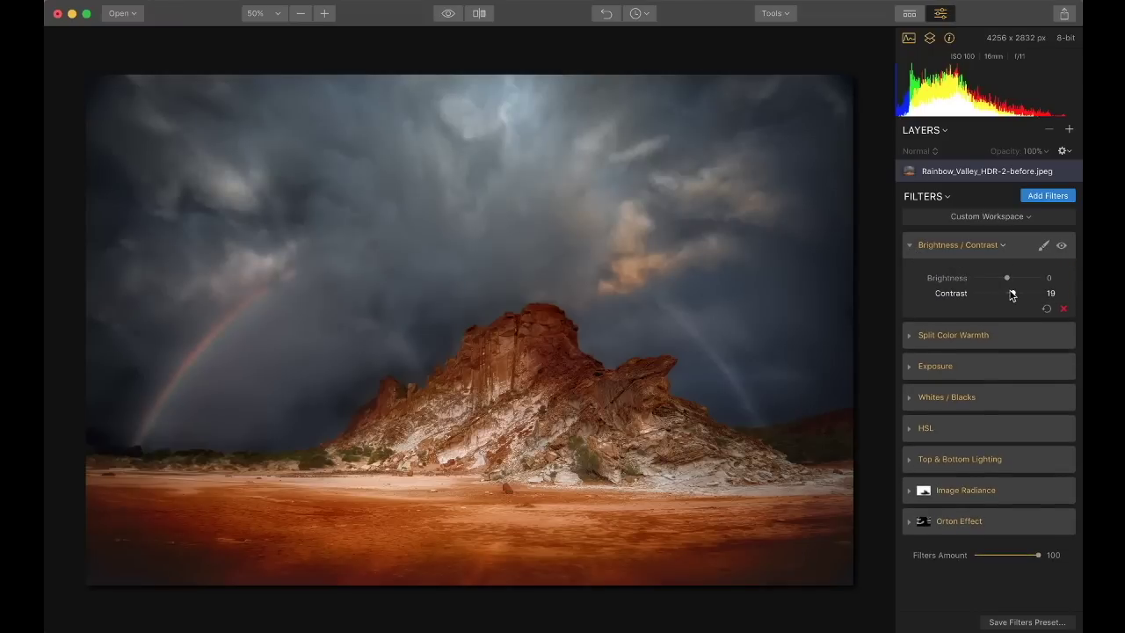
left_click(908, 337)
left_click(1060, 337)
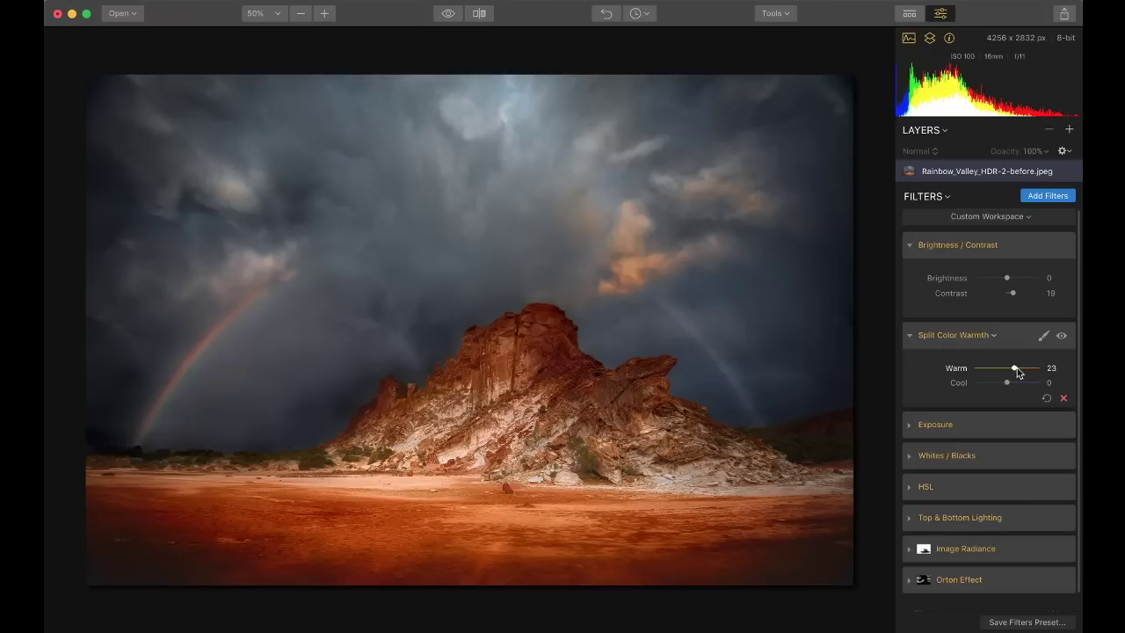
Step: Expand and turn on the Exposure and Whites / Blacks filters of the Rainbow Valley photo
left_click(908, 428)
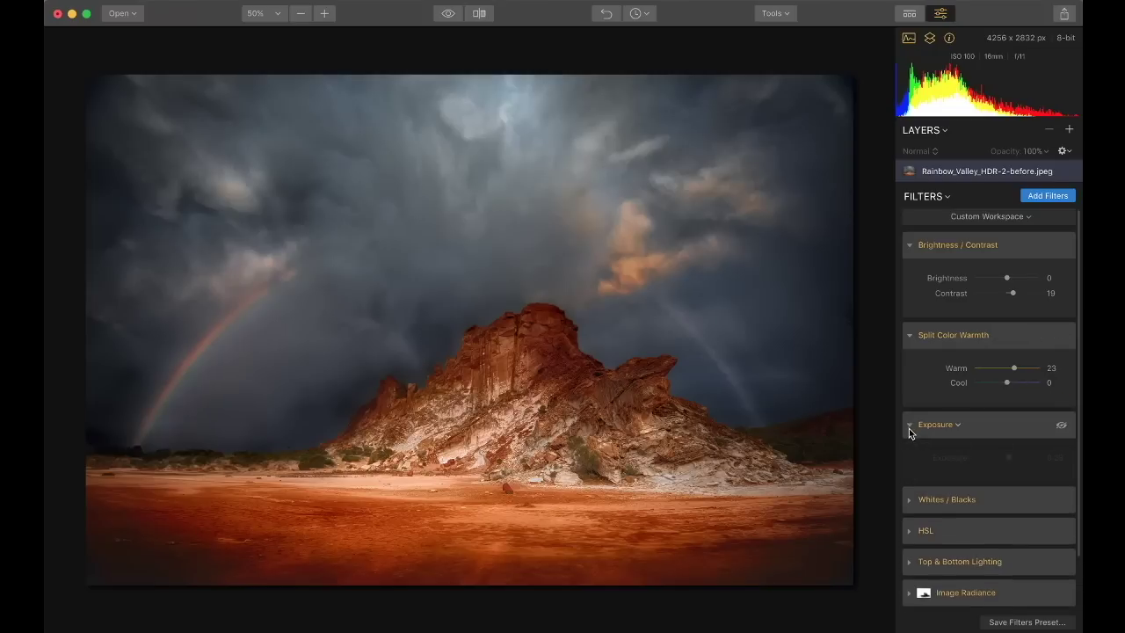
left_click(1060, 426)
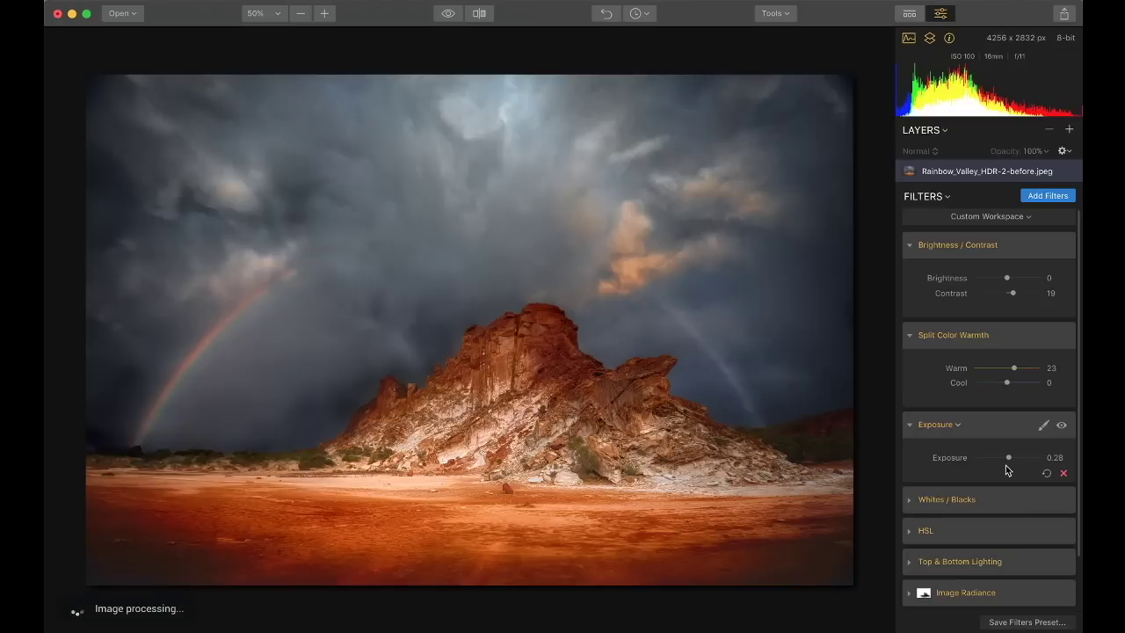
scroll(1007, 466, "down", 1)
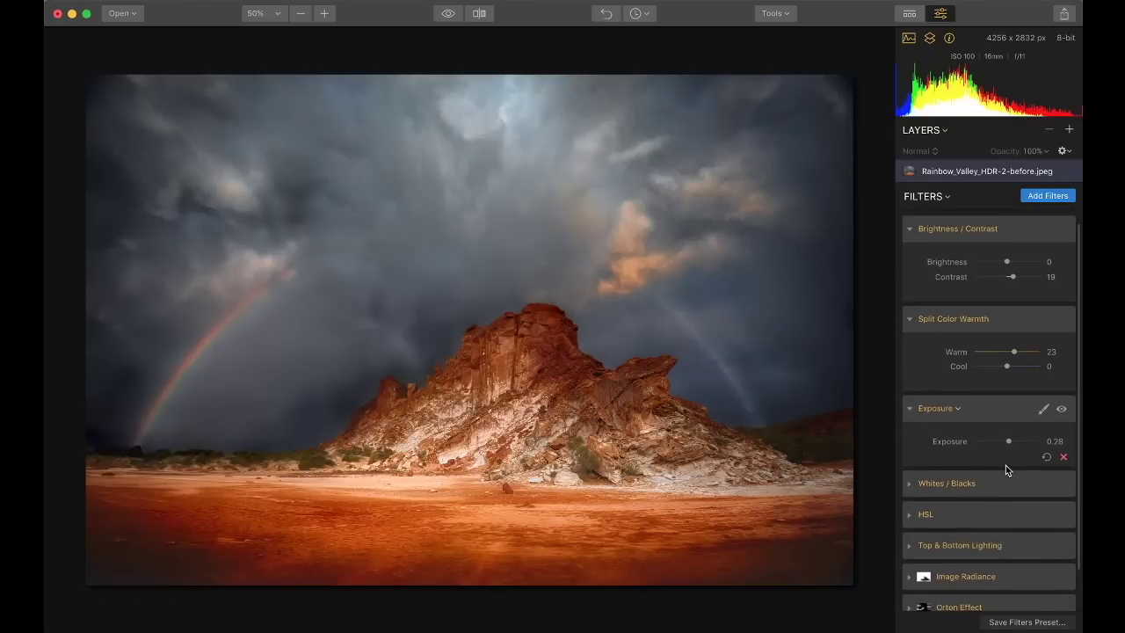
left_click(909, 484)
scroll(1046, 470, "down", 2)
left_click(1061, 448)
scroll(1063, 450, "down", 2)
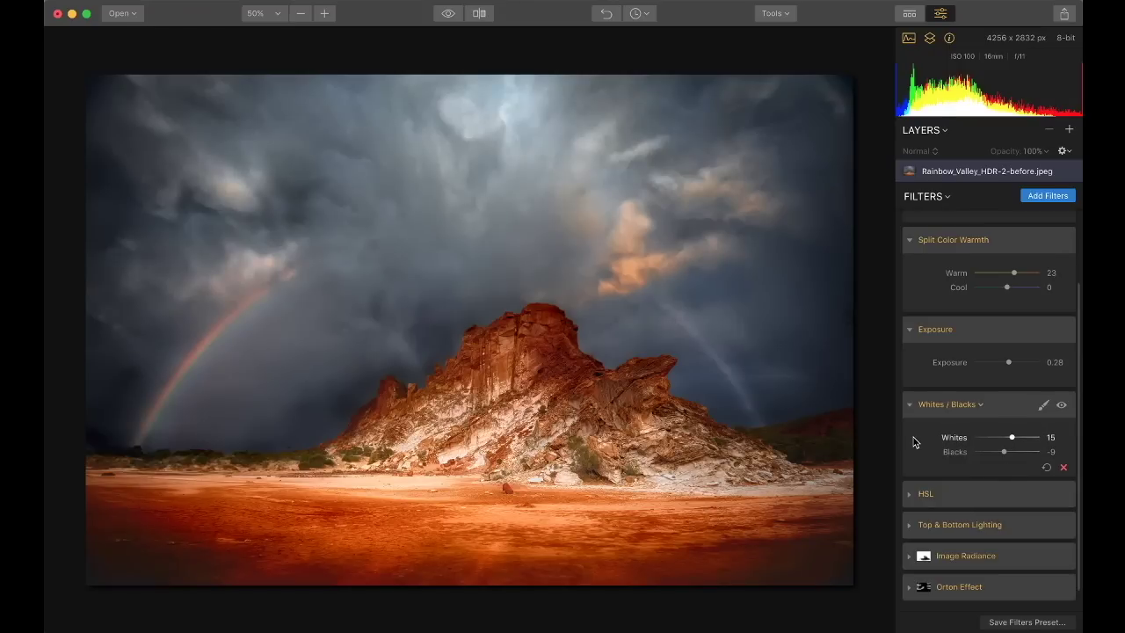
Step: Expand and turn on the HSL filter and bring all of its Saturation settings into view
scroll(913, 441, "down", 2)
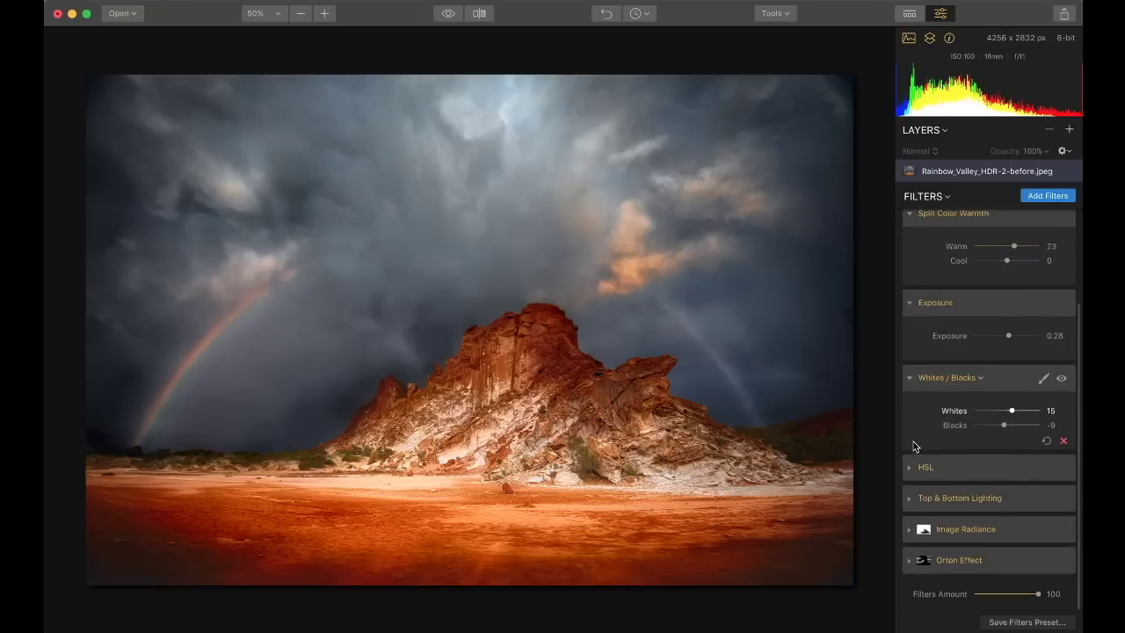
left_click(908, 471)
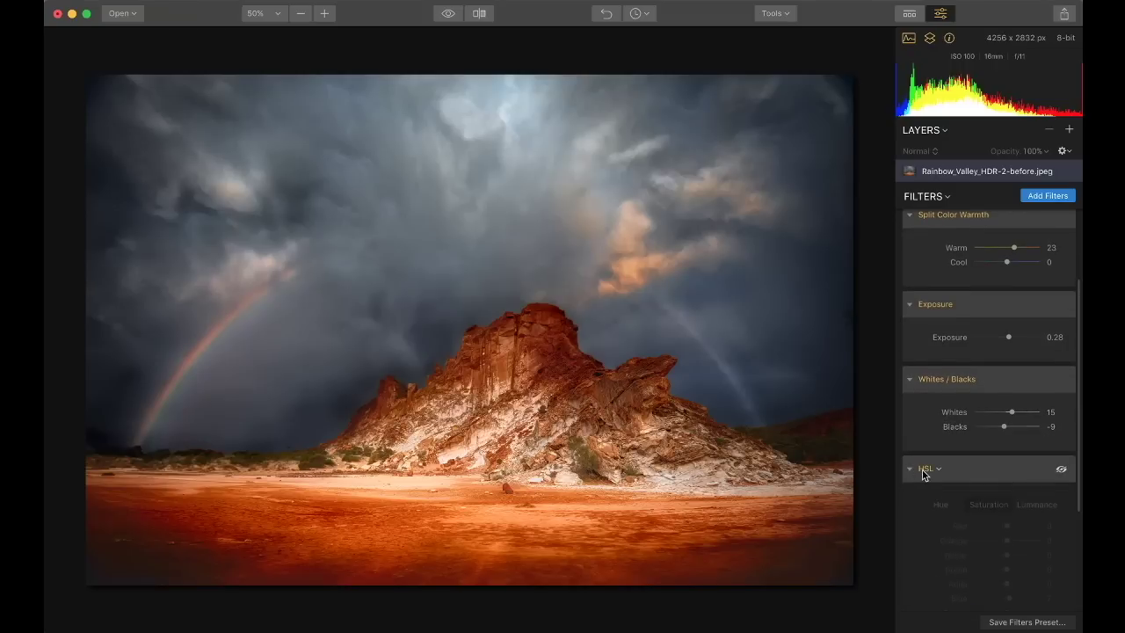
left_click(1064, 469)
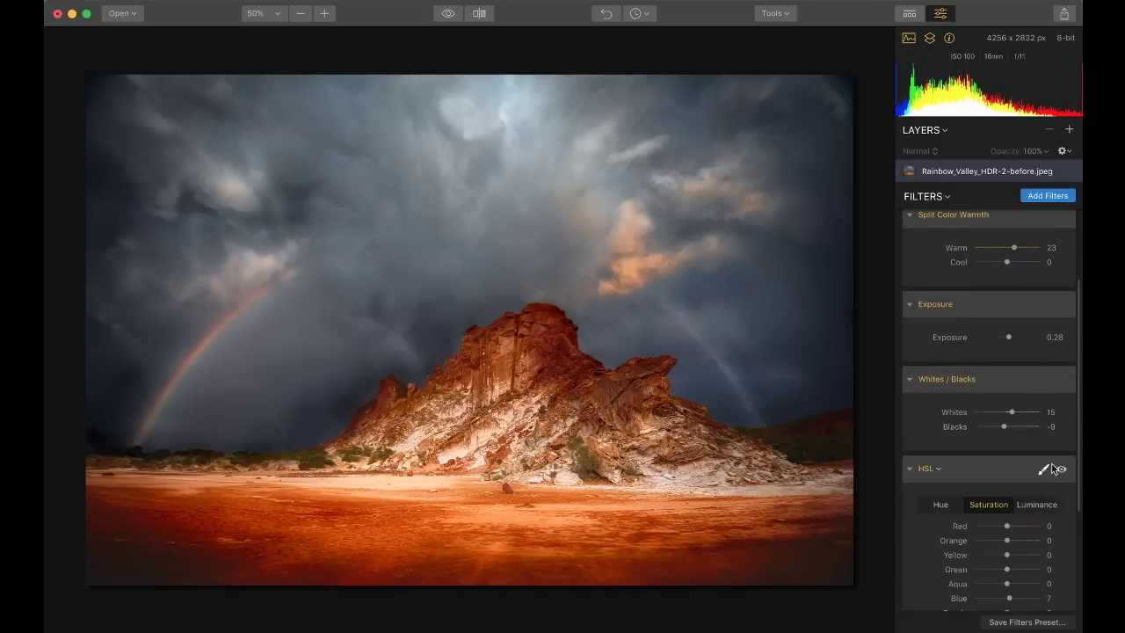
scroll(981, 442, "down", 3)
scroll(981, 442, "down", 2)
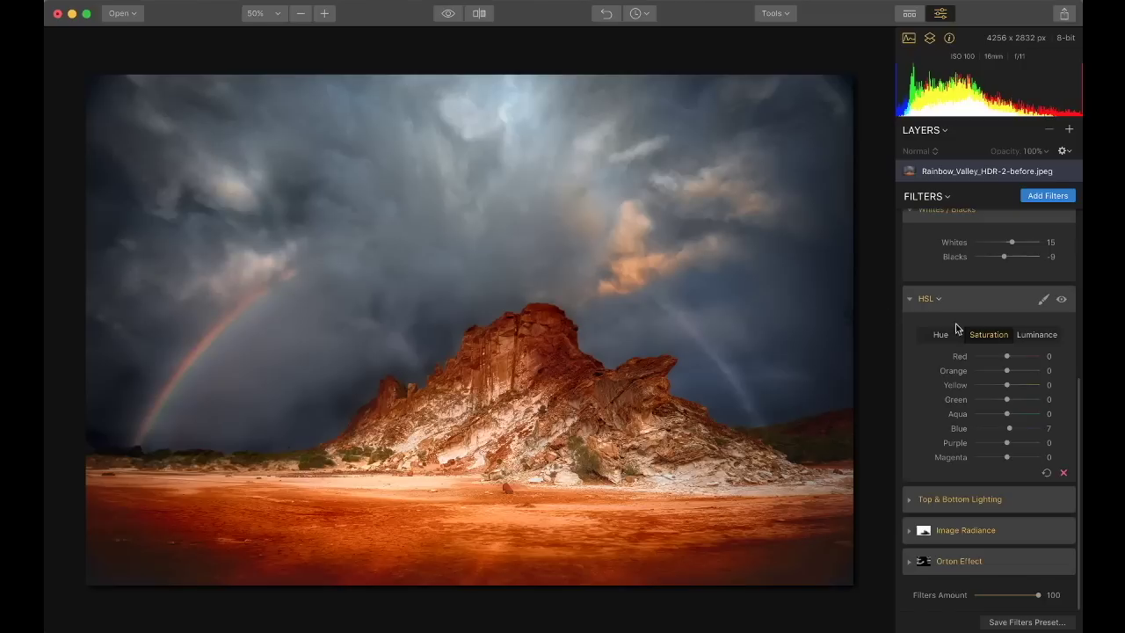
Step: Show the HSL filter's Luminance settings and compare the photo with the filter off and on, leaving it on
left_click(1036, 335)
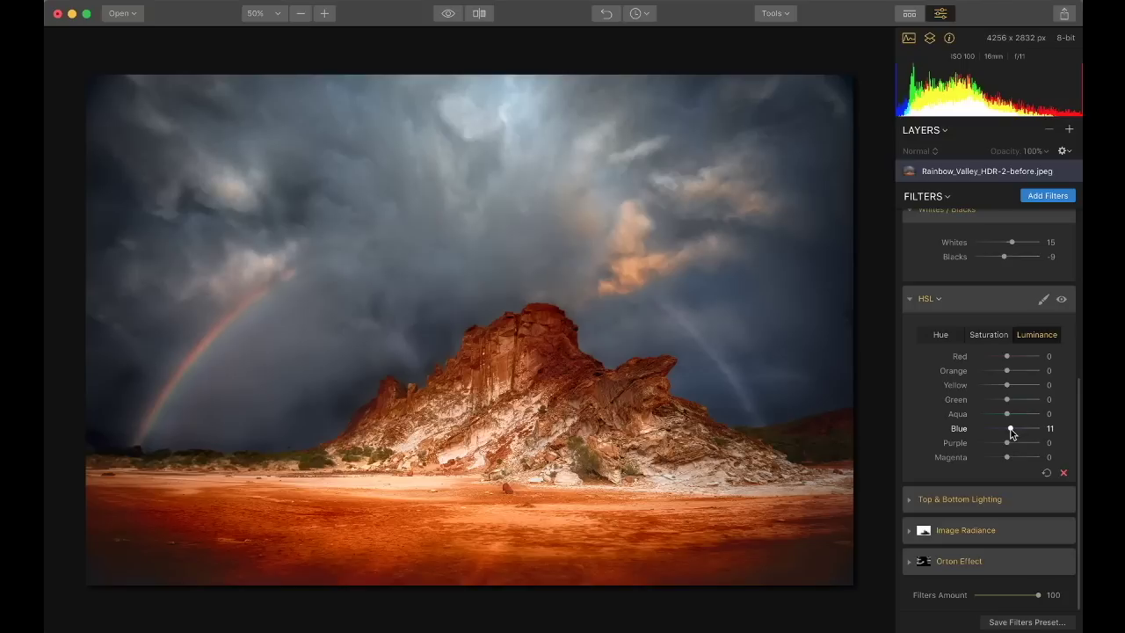
left_click(1059, 299)
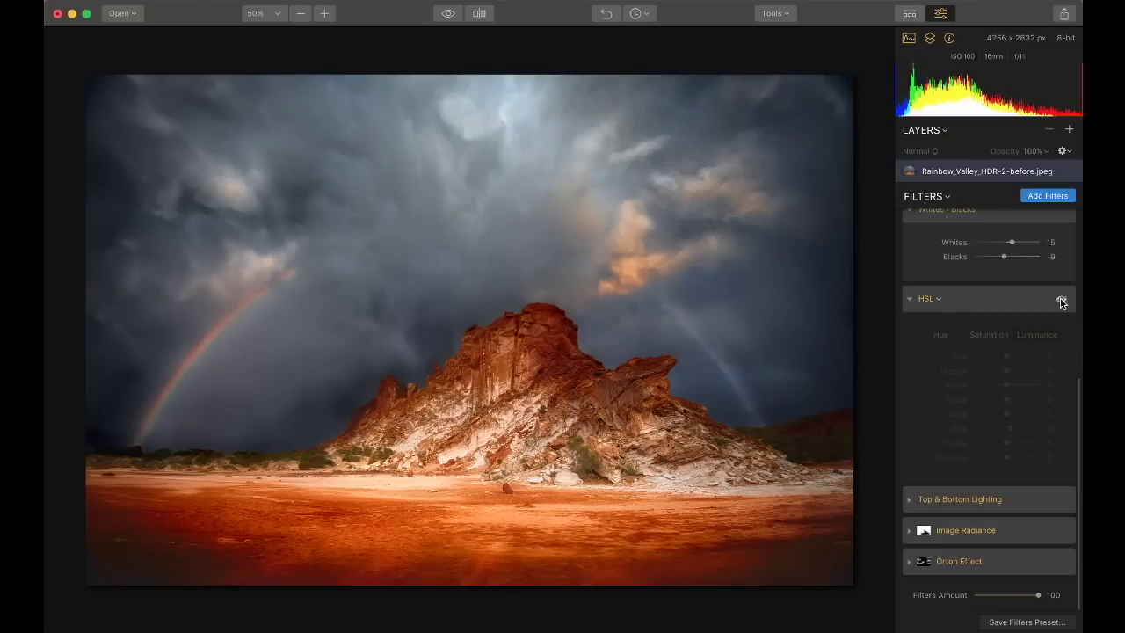
left_click(1060, 300)
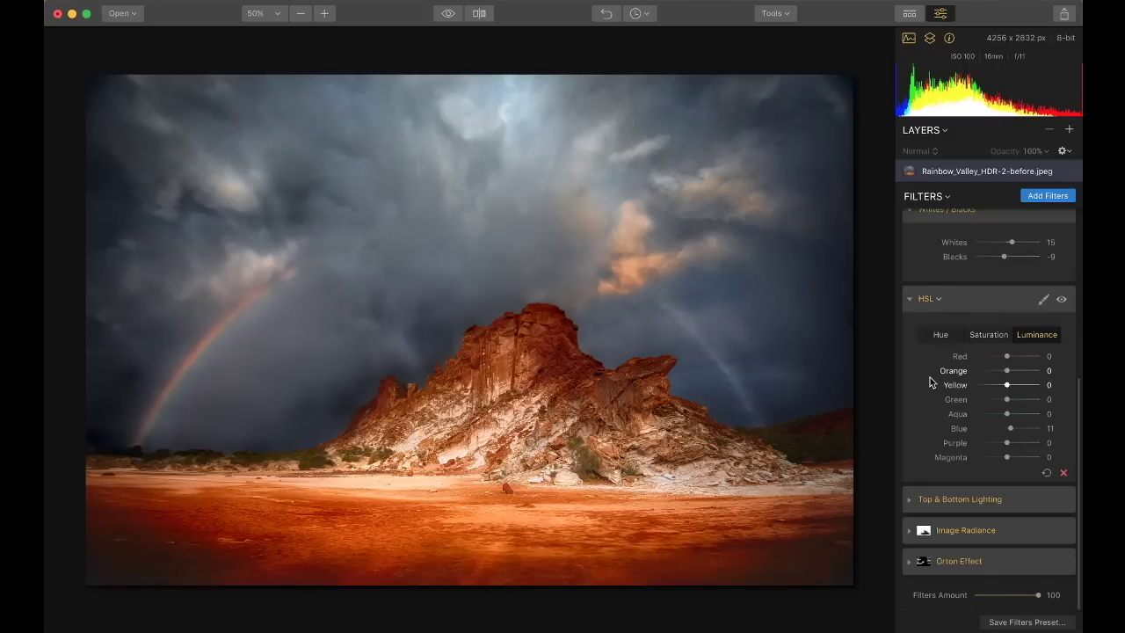
Step: Expand and turn on the Top & Bottom Lighting filter and the masked Image Radiance filter
left_click(909, 502)
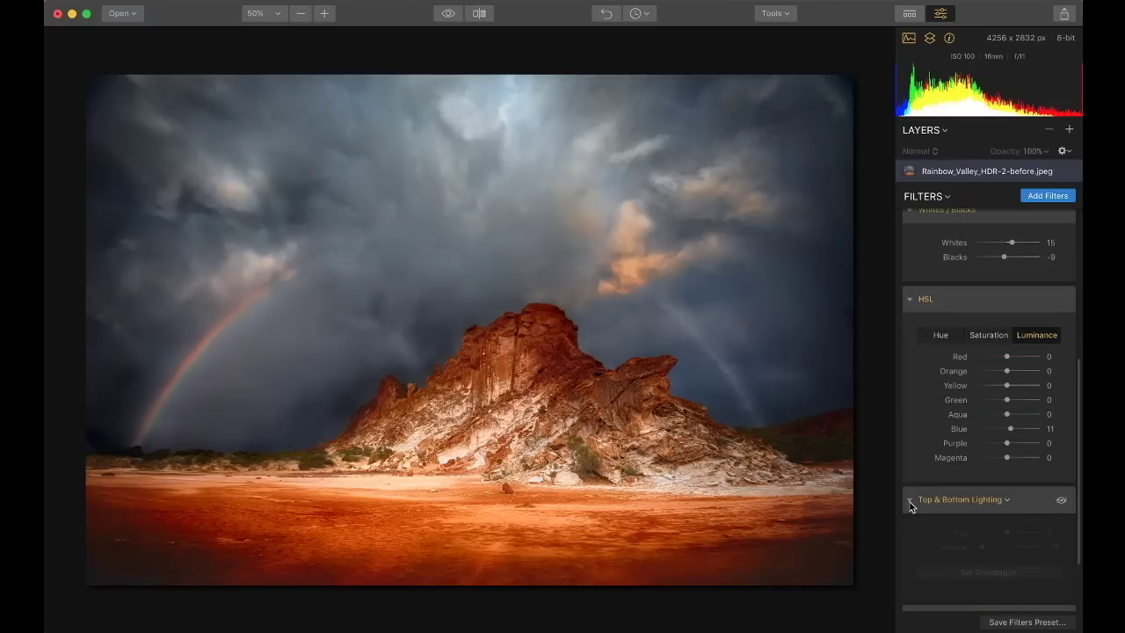
left_click(1058, 499)
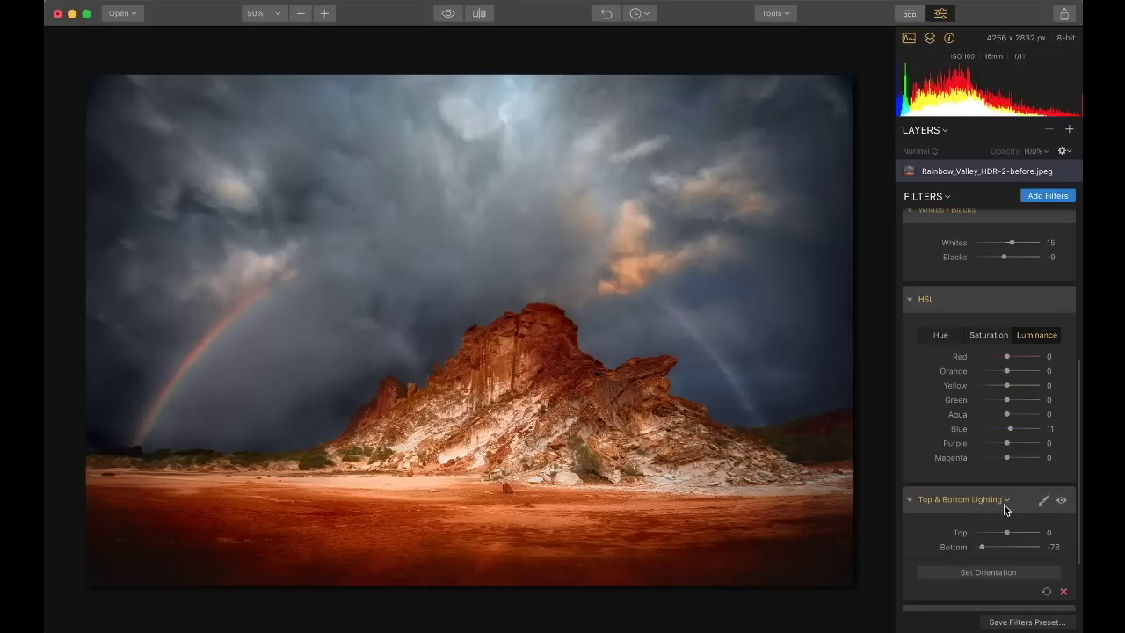
scroll(1005, 508, "down", 3)
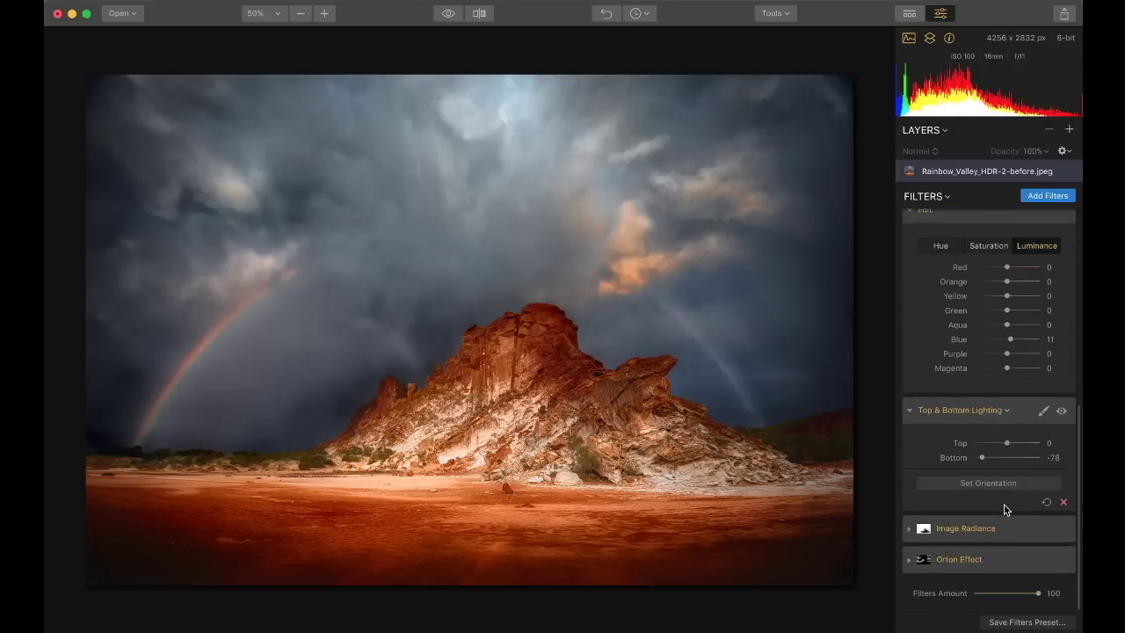
left_click(910, 531)
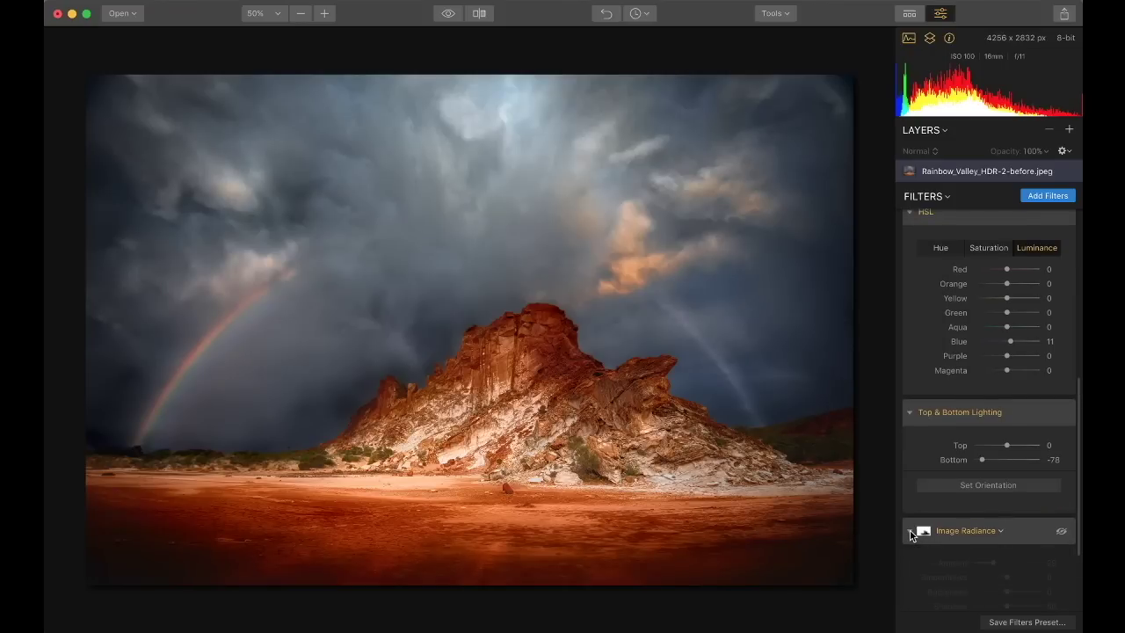
scroll(921, 522, "down", 3)
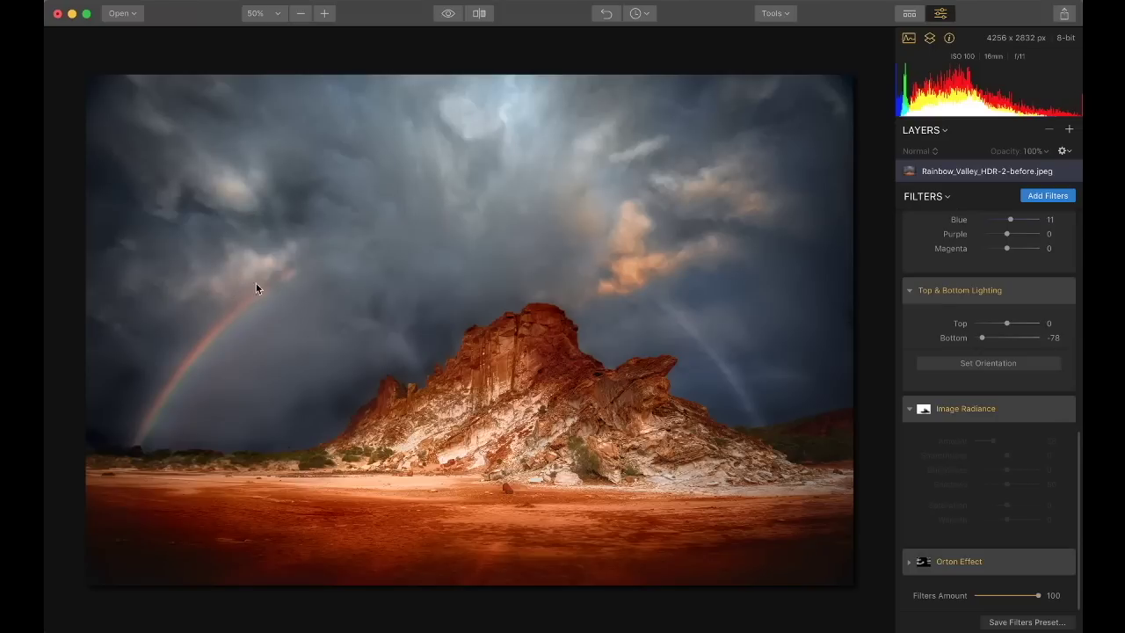
left_click(1061, 410)
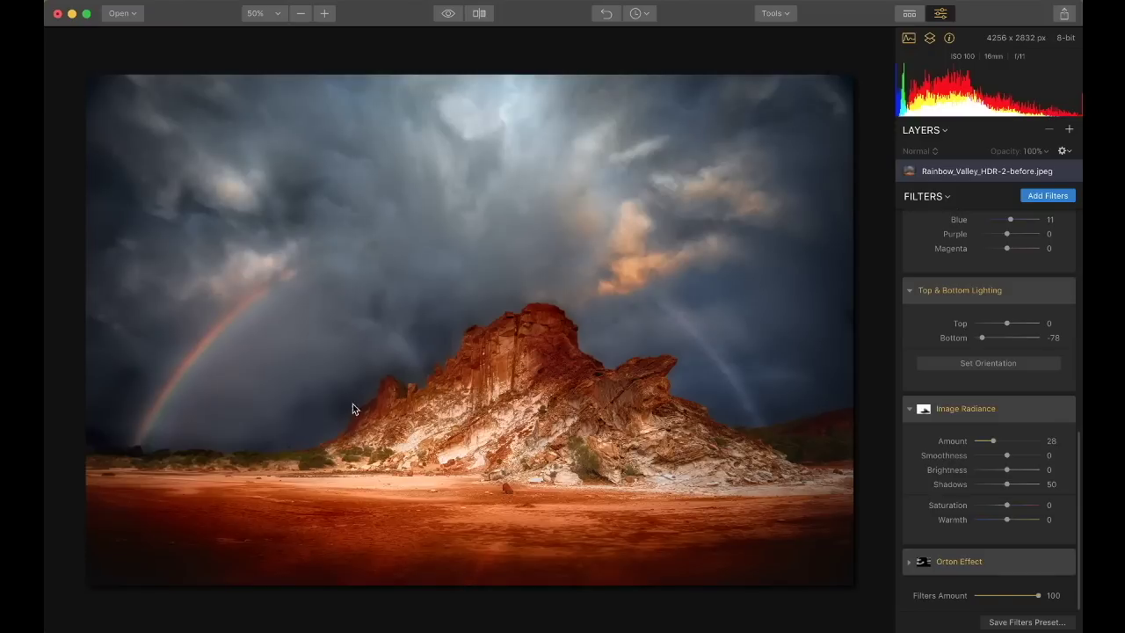
Step: Turn on the masked Orton Effect filter, keeping its settings collapsed
mouse_move(944, 562)
left_click(1062, 564)
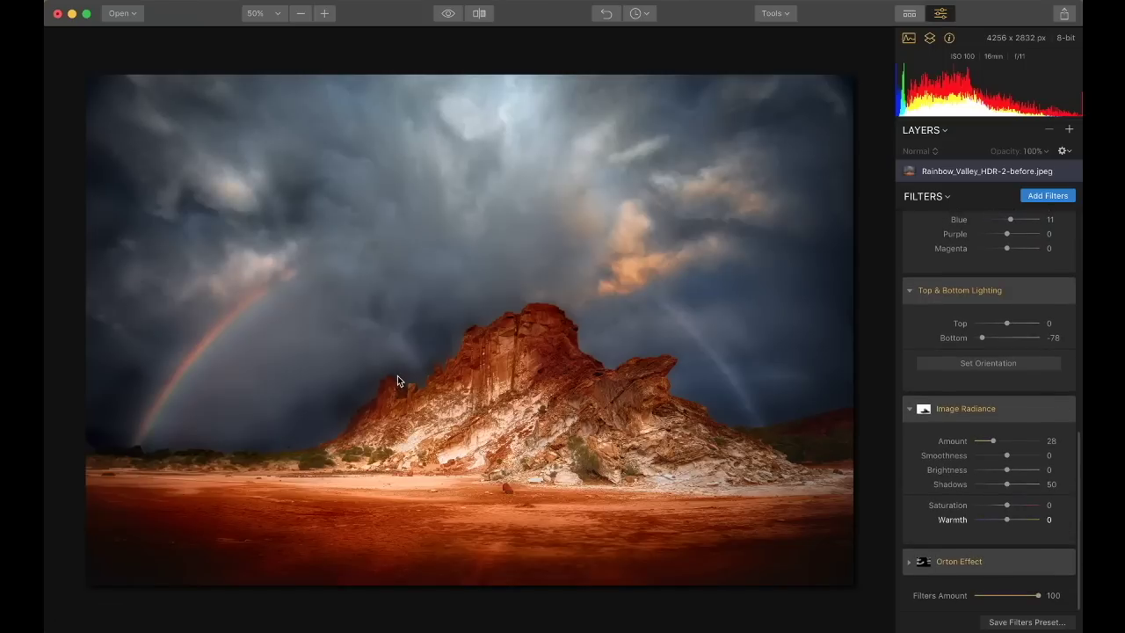
mouse_move(1000, 563)
Step: Compare the finished Rainbow Valley edit with the original photo twice using the quick preview, ending on the edited version
left_click(448, 14)
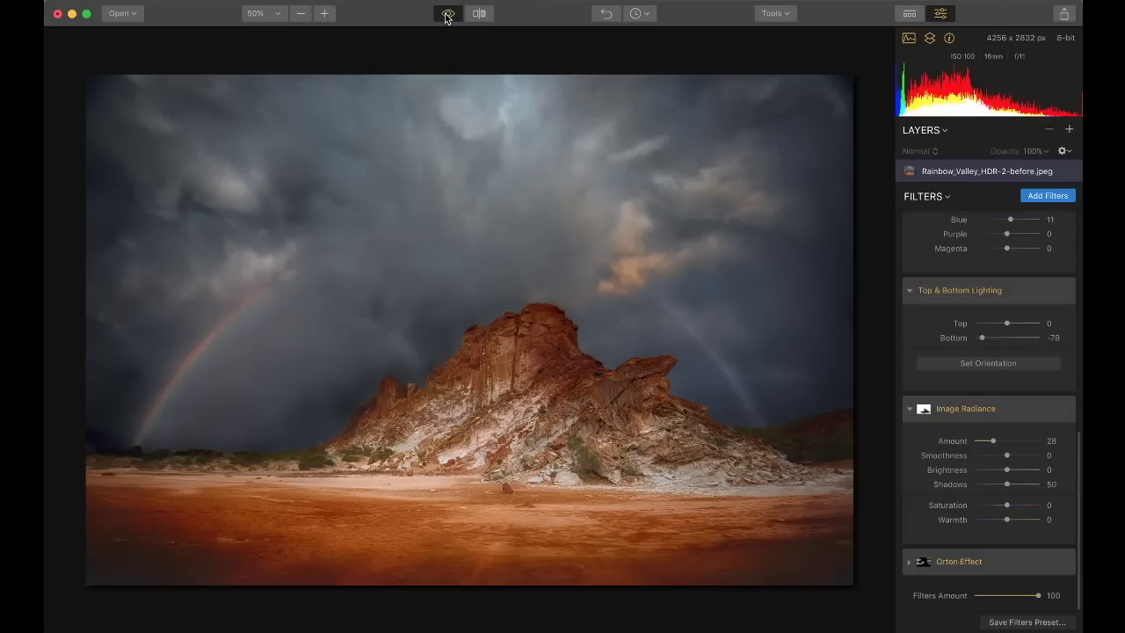
left_click(447, 14)
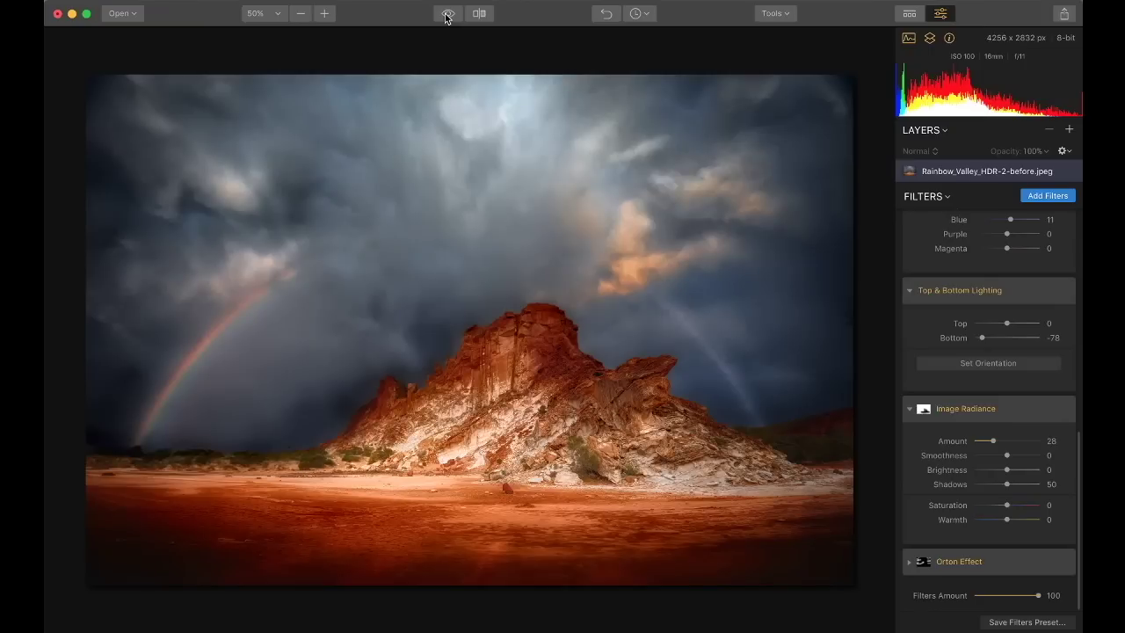
left_click(448, 15)
left_click(447, 15)
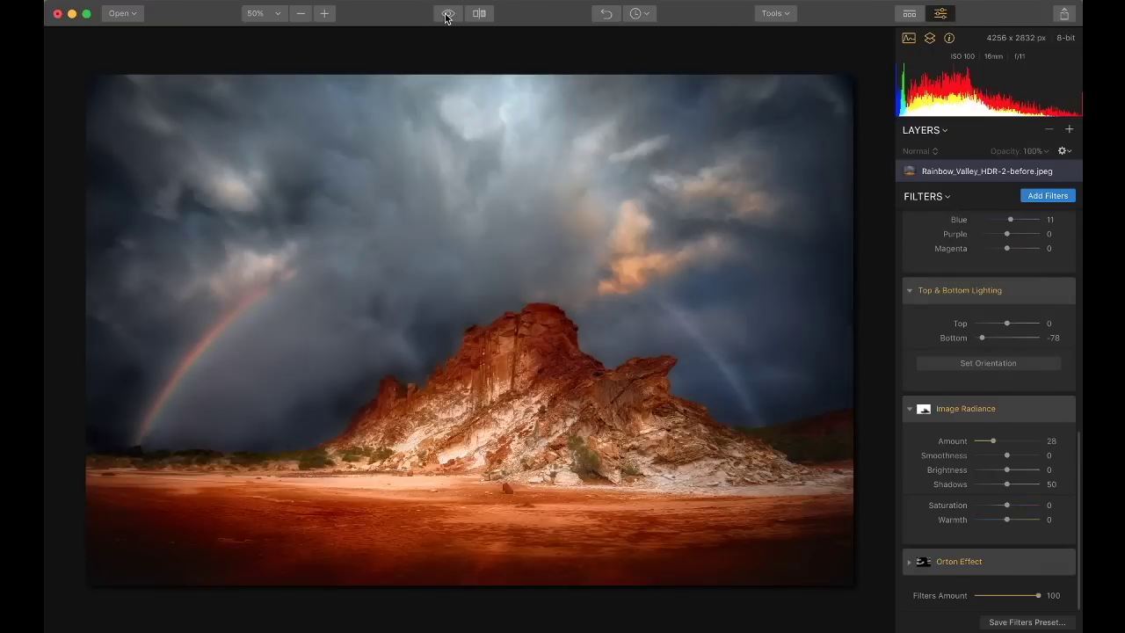